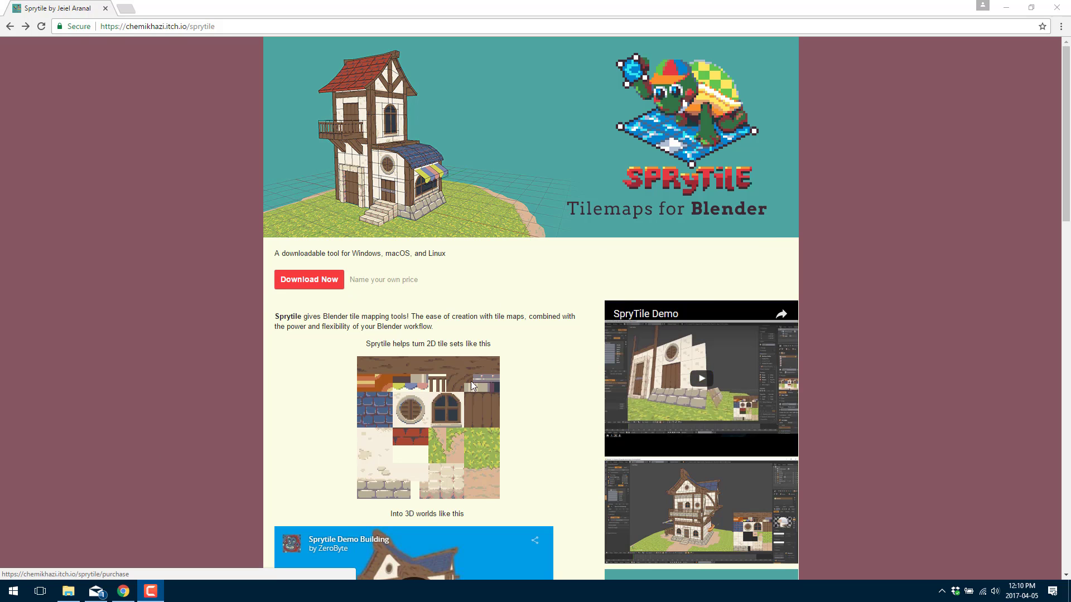
Launch Blender from the Start search and dismiss the welcome splash
key("super")
type("ble")
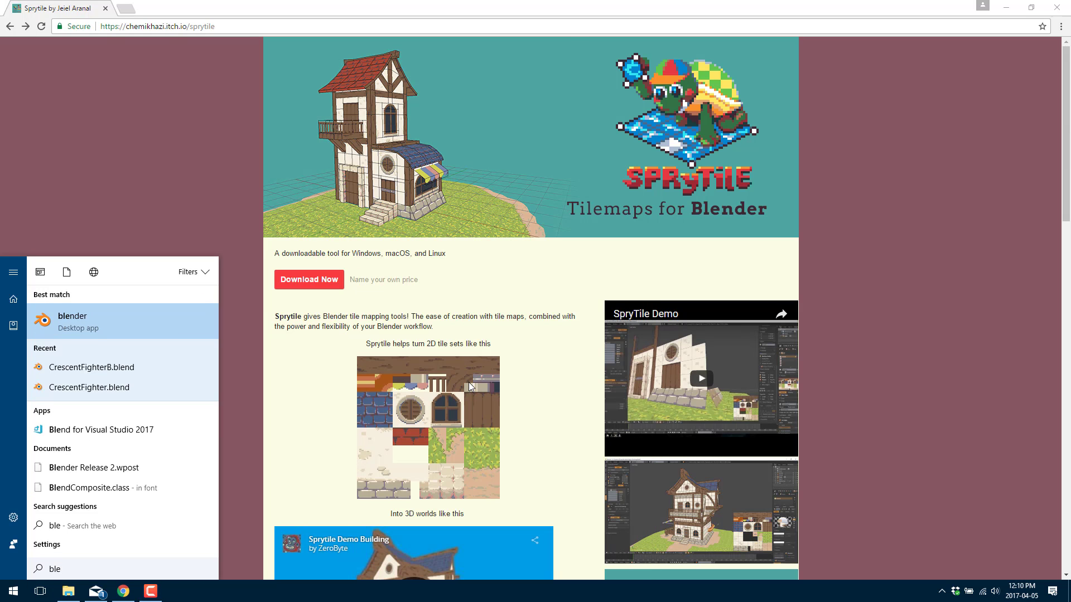
key("Return")
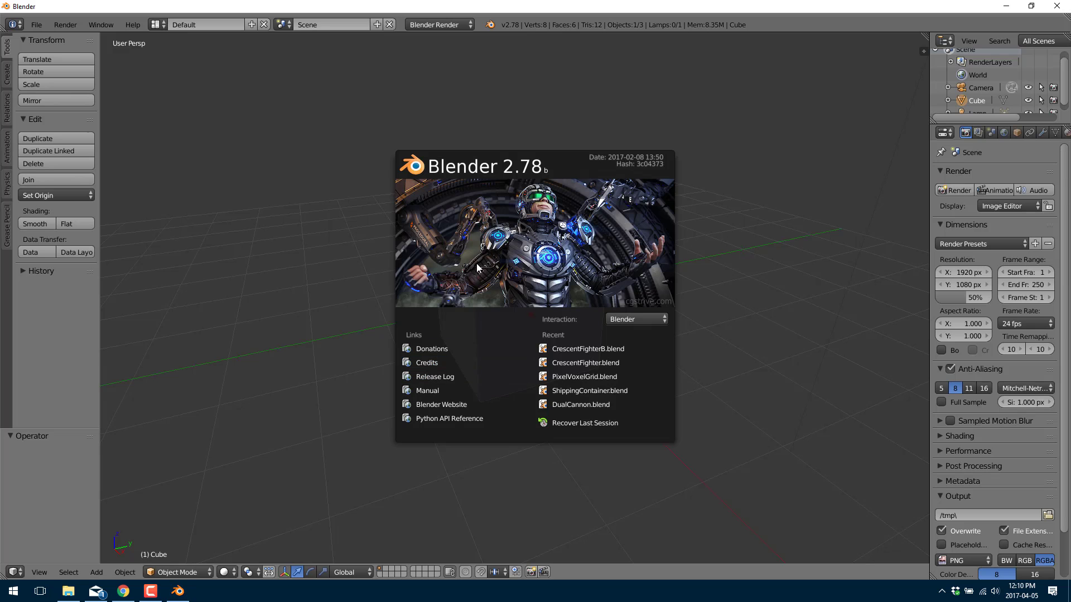
left_click(477, 262)
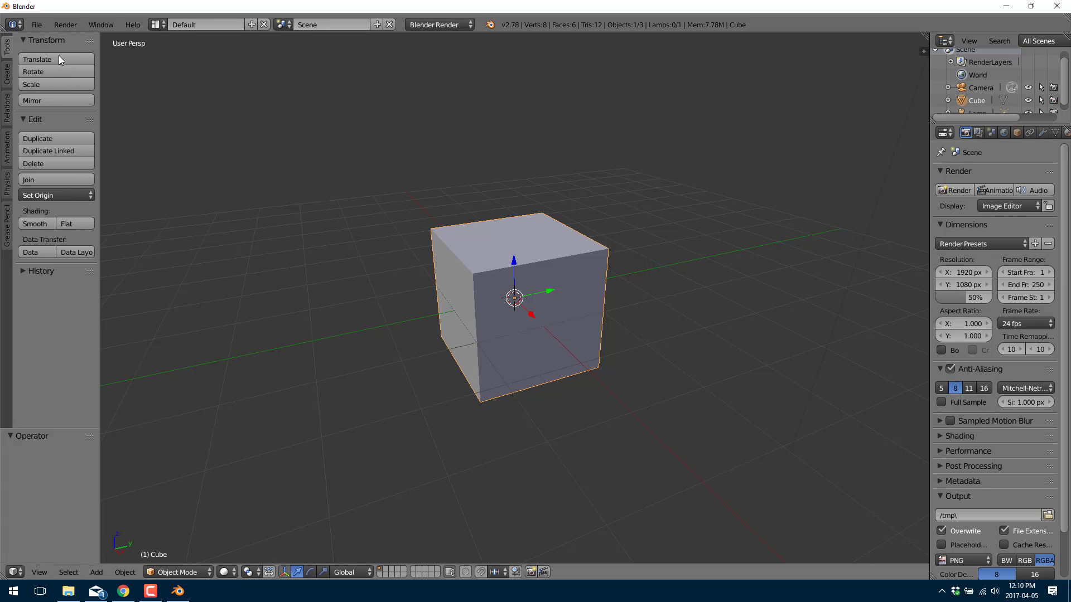
Open User Preferences to the Add-ons list, then close the window
left_click(35, 26)
left_click(72, 167)
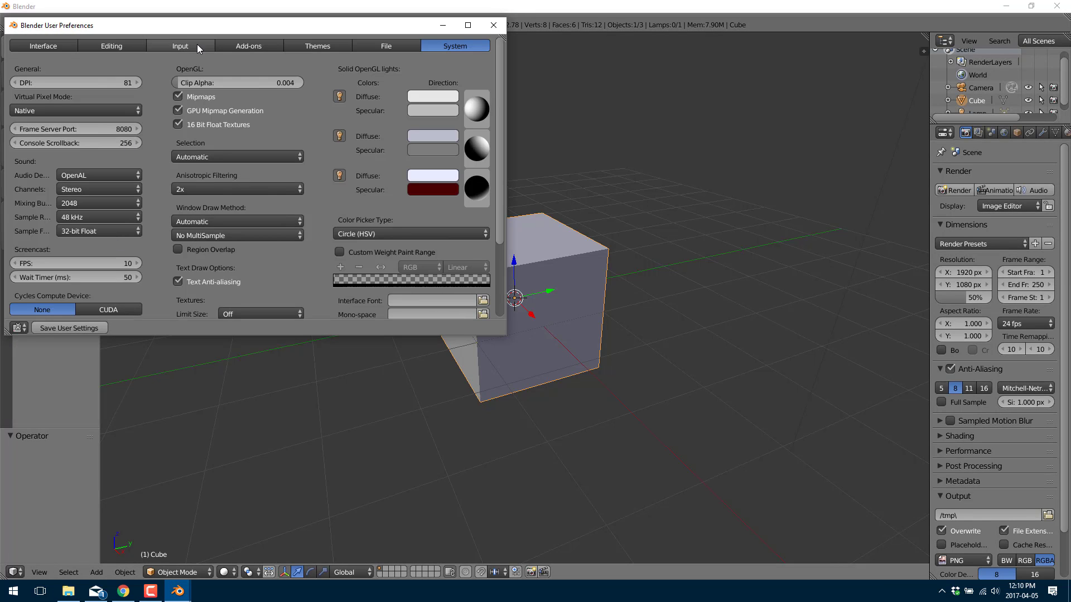
left_click(250, 47)
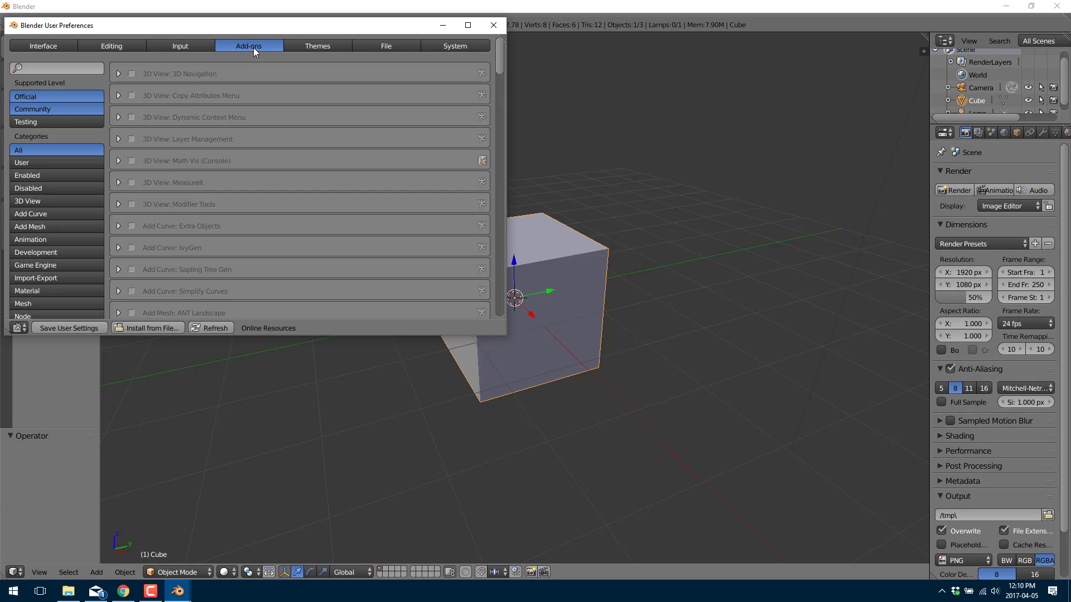
left_click(154, 328)
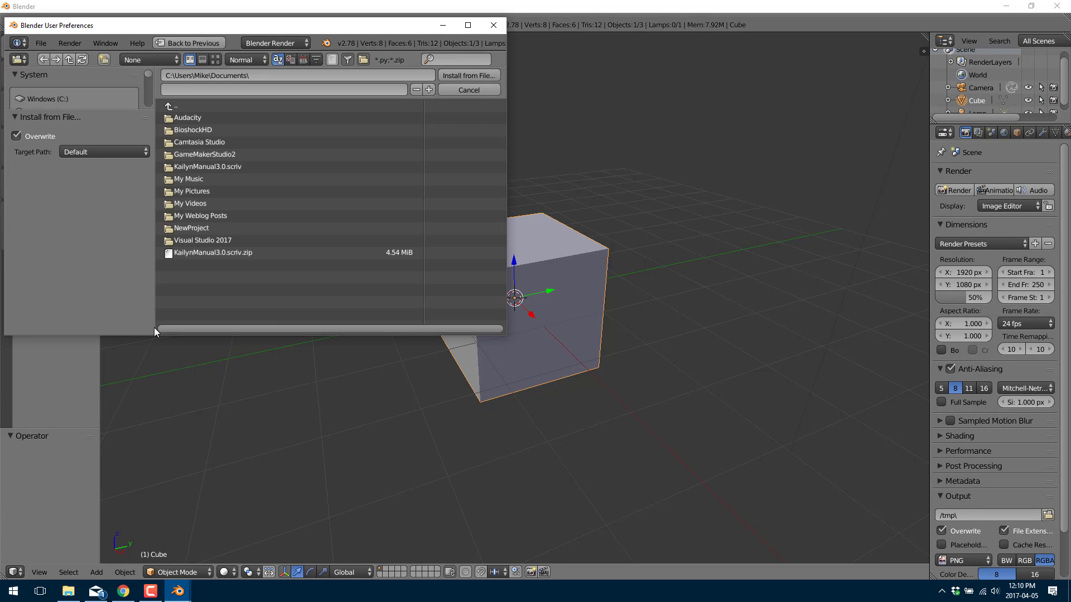
left_click(493, 25)
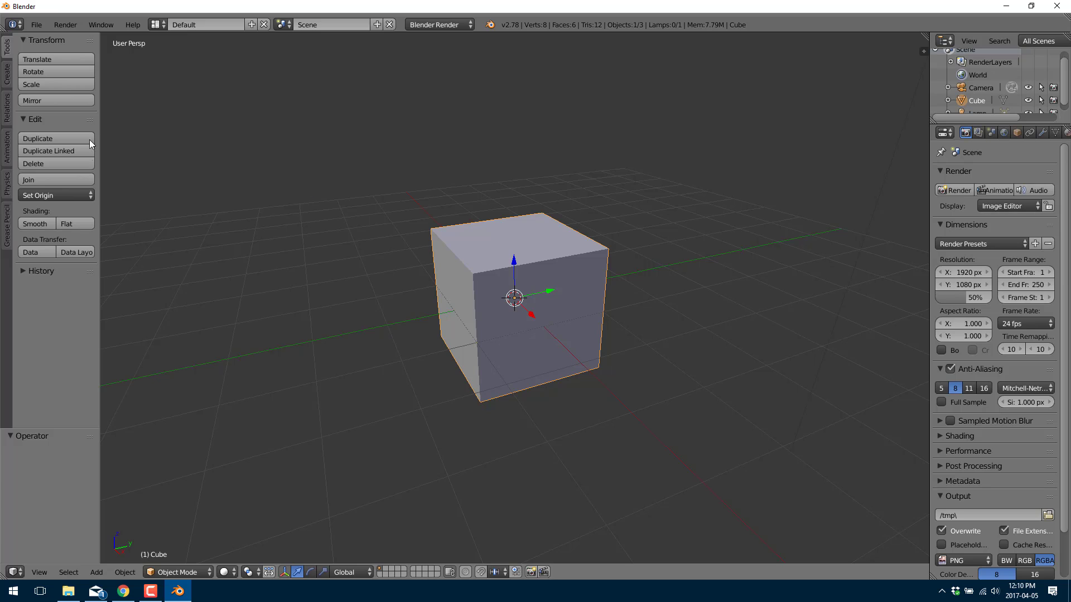
Search the add-ons for 'spry' and enable Sprytile Painter
left_click(36, 25)
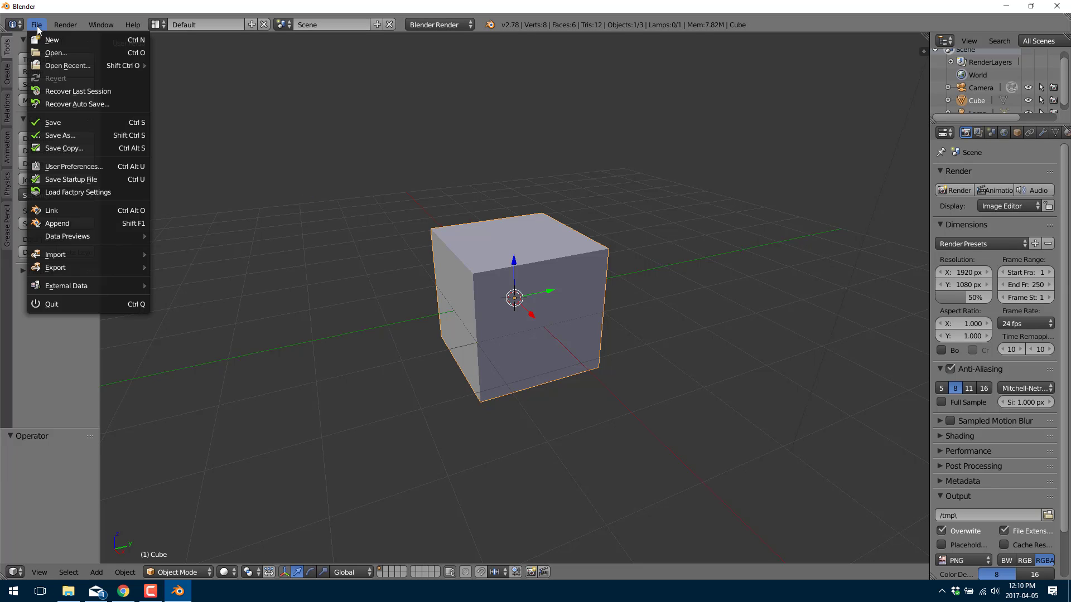
left_click(84, 166)
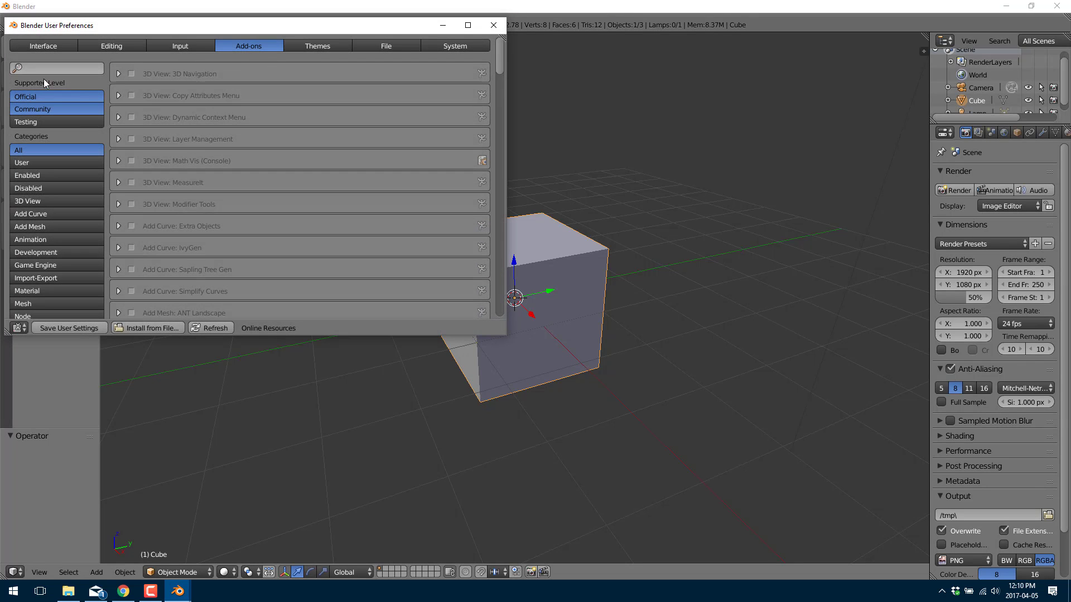
left_click(50, 65)
type("spry")
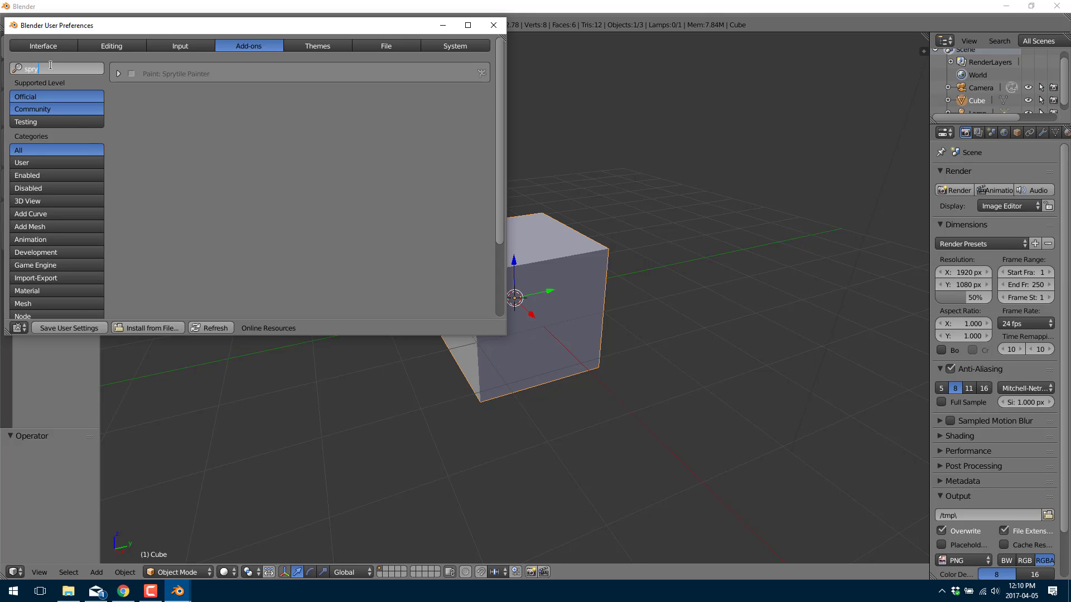
left_click(134, 76)
left_click(135, 75)
left_click(493, 25)
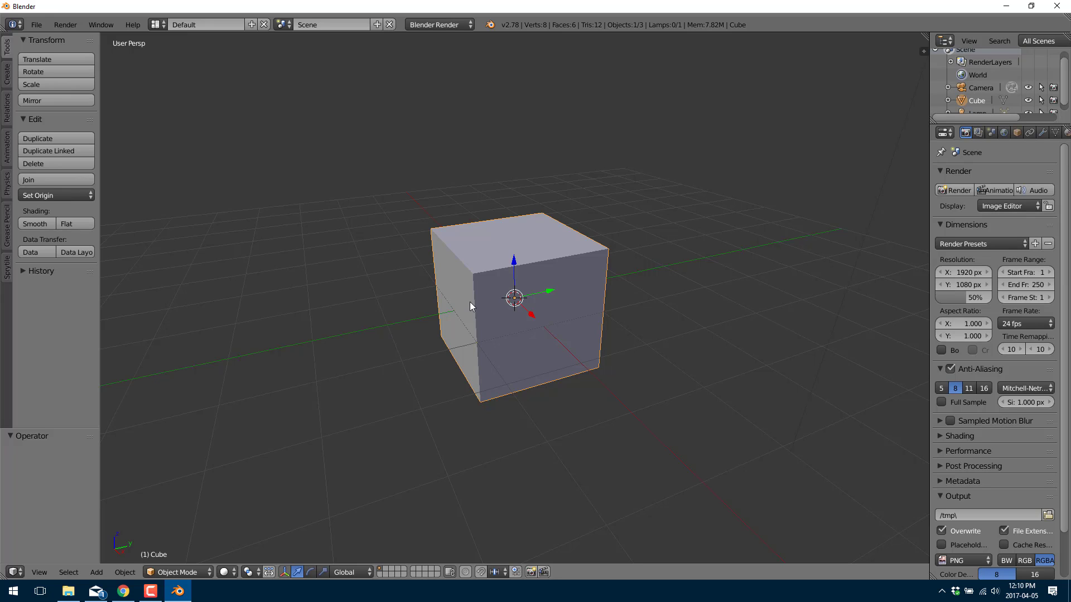
Delete all the default cube's vertices in Edit Mode and widen the Sprytile tools panel
key("Tab")
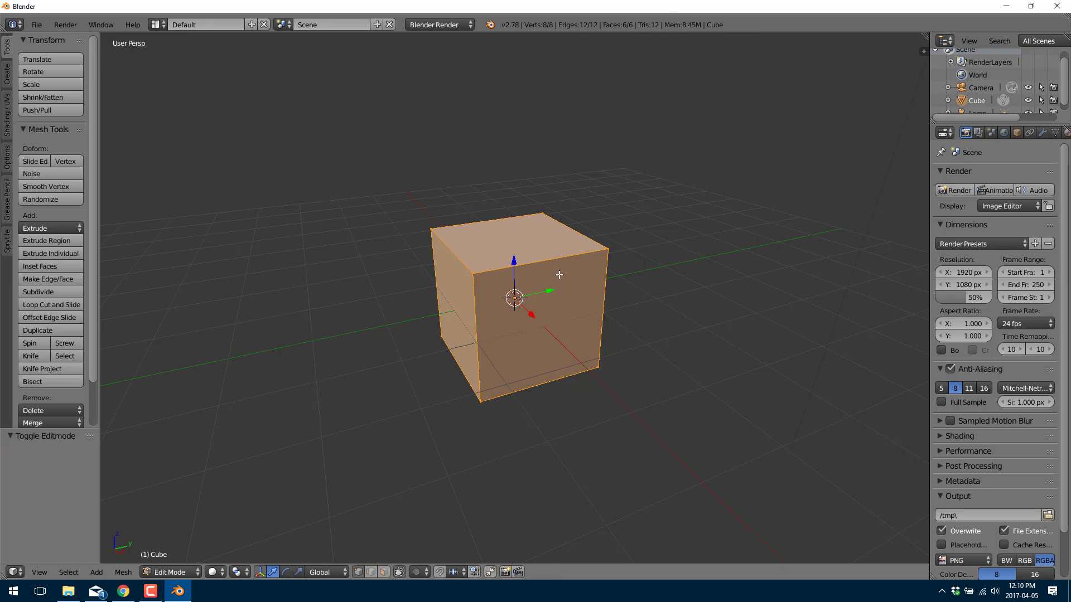
key("x")
left_click(559, 275)
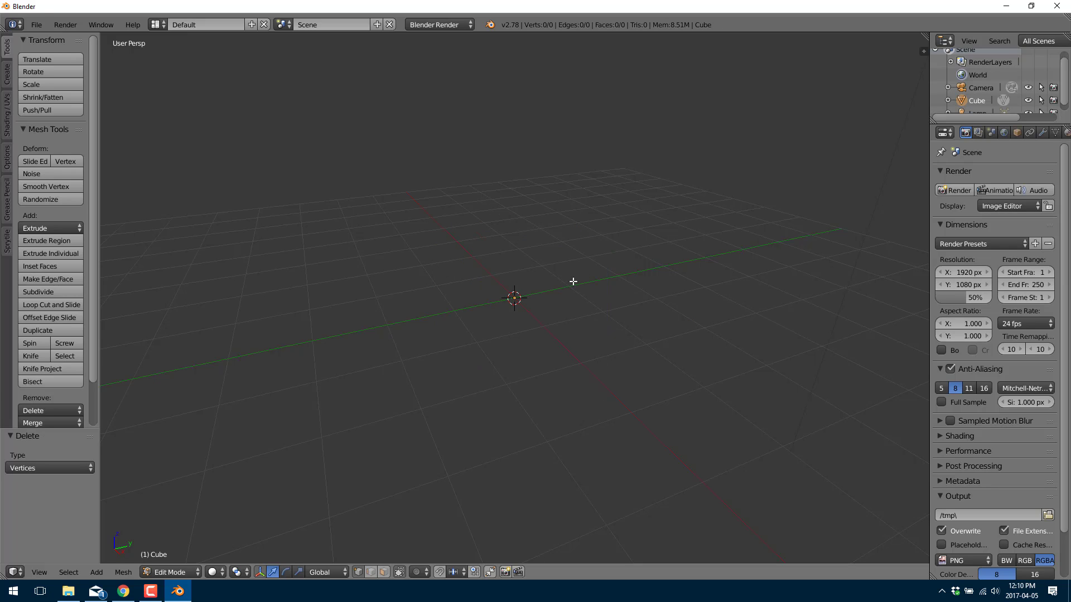
key("Tab")
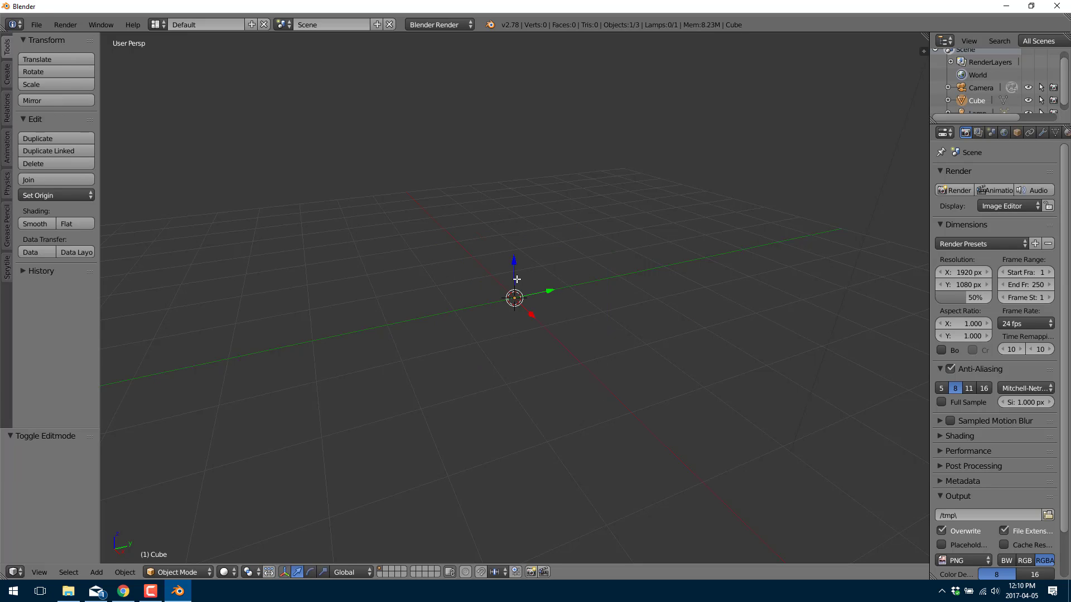
left_click(5, 277)
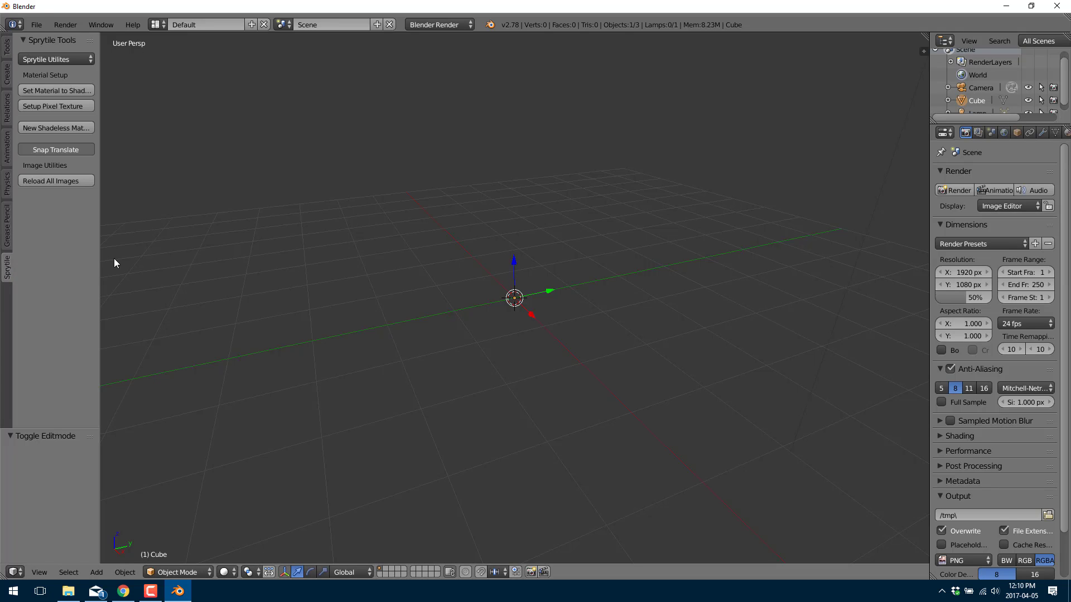
left_click_drag(100, 262, 192, 261)
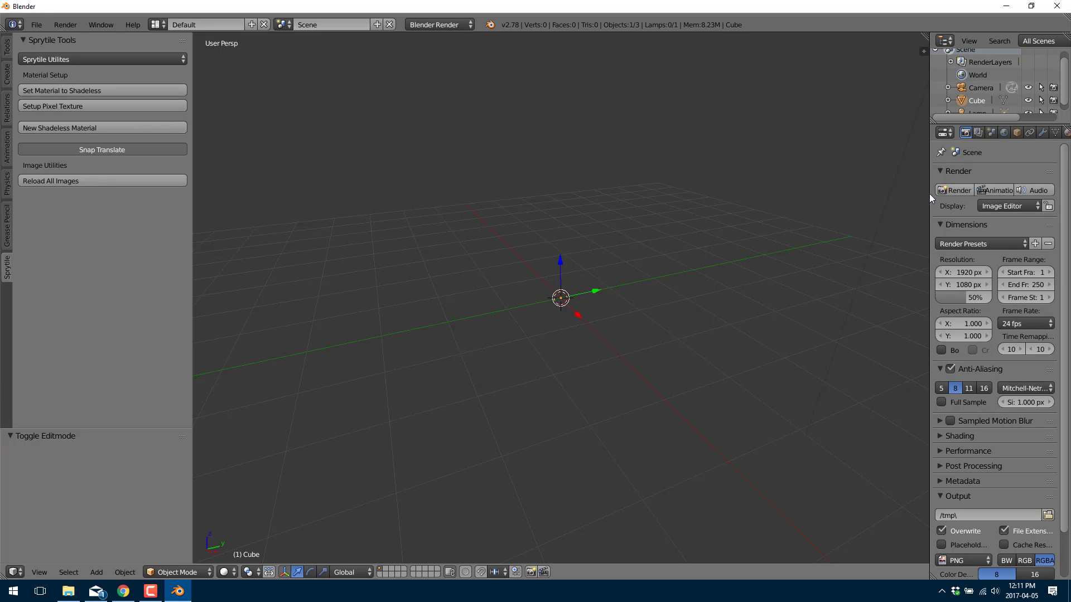
Replace the Tex texture with a new image texture from Desktop/ModernDay_A4.png
left_click_drag(928, 181, 858, 180)
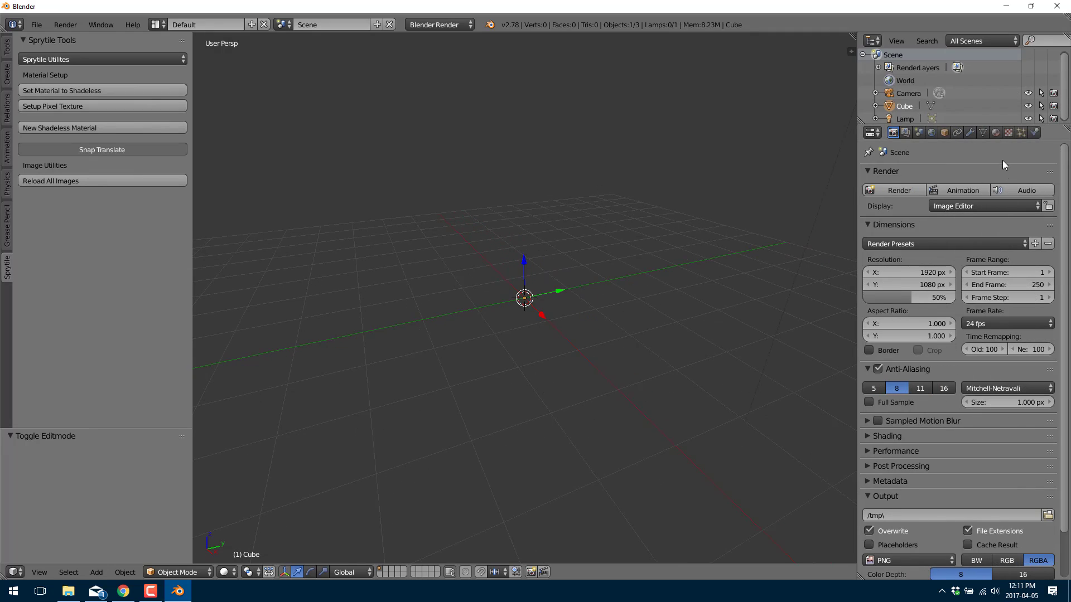
left_click(1009, 133)
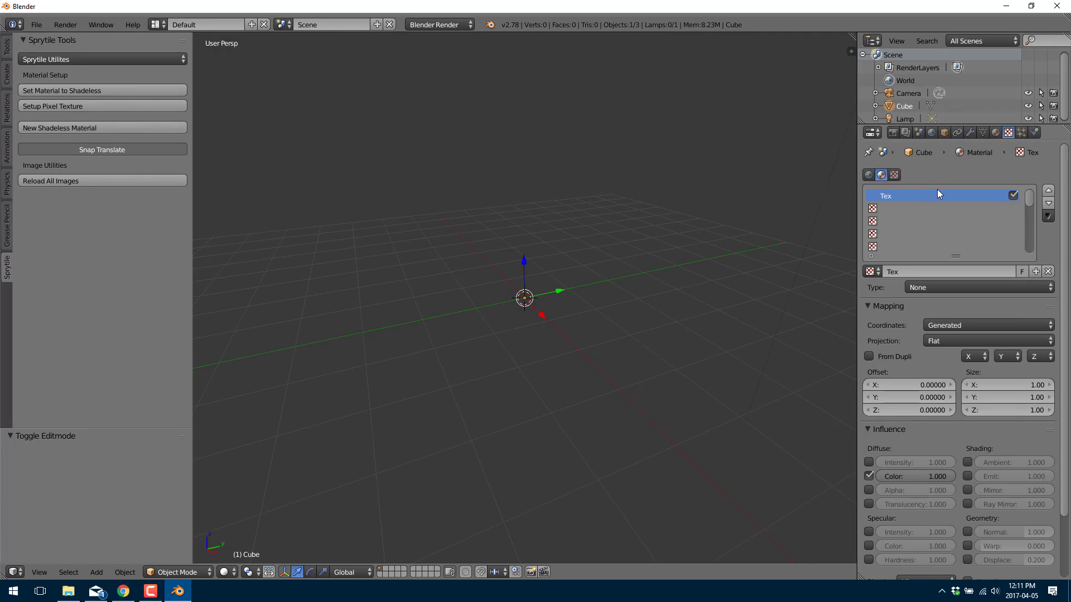
left_click(1049, 271)
left_click(954, 275)
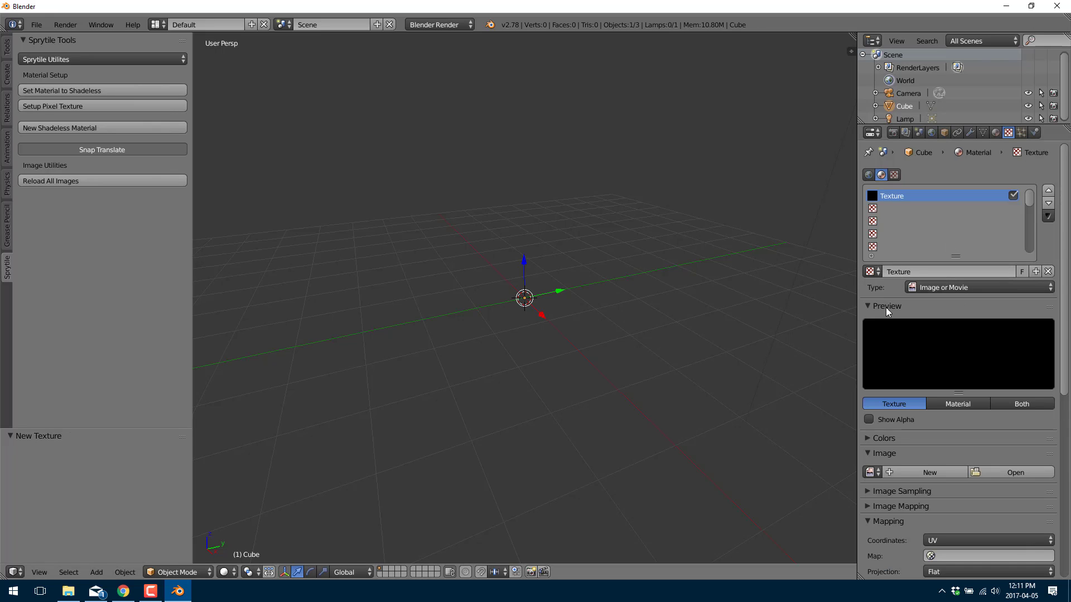
left_click(1019, 473)
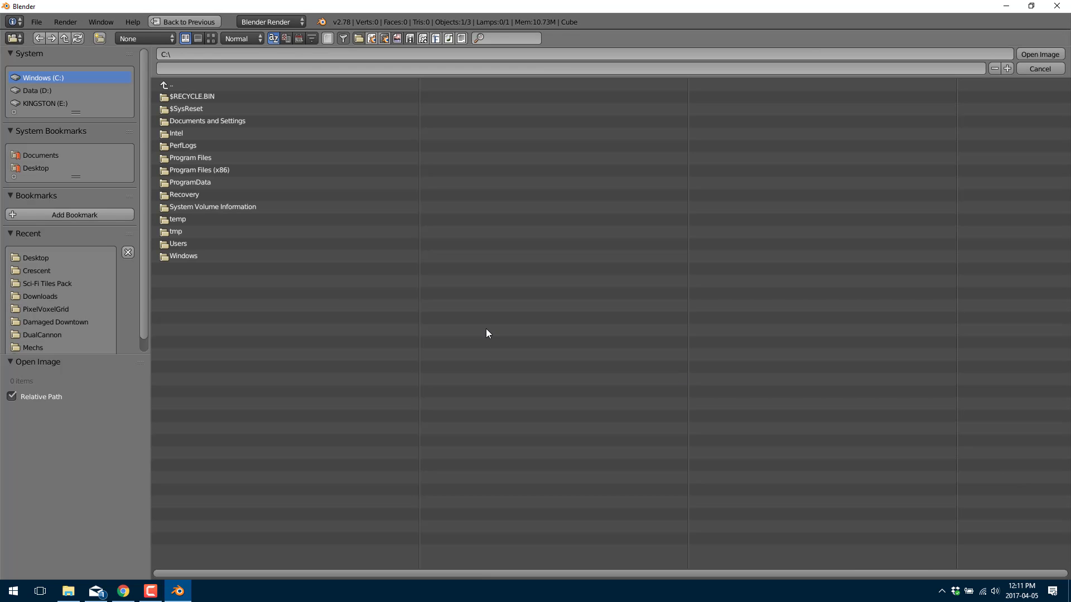
left_click(41, 259)
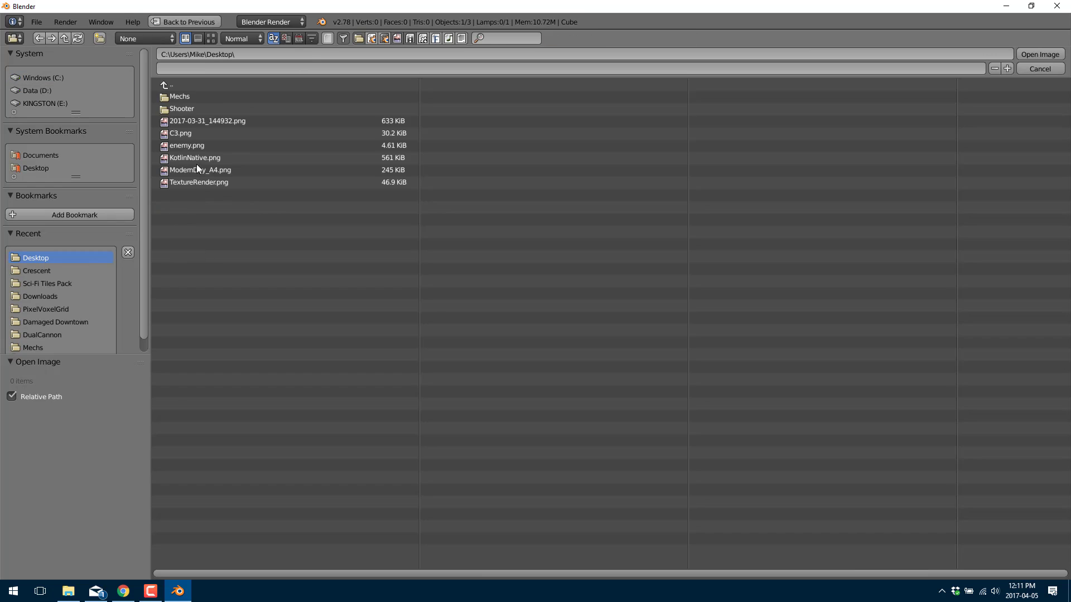
double_click(213, 171)
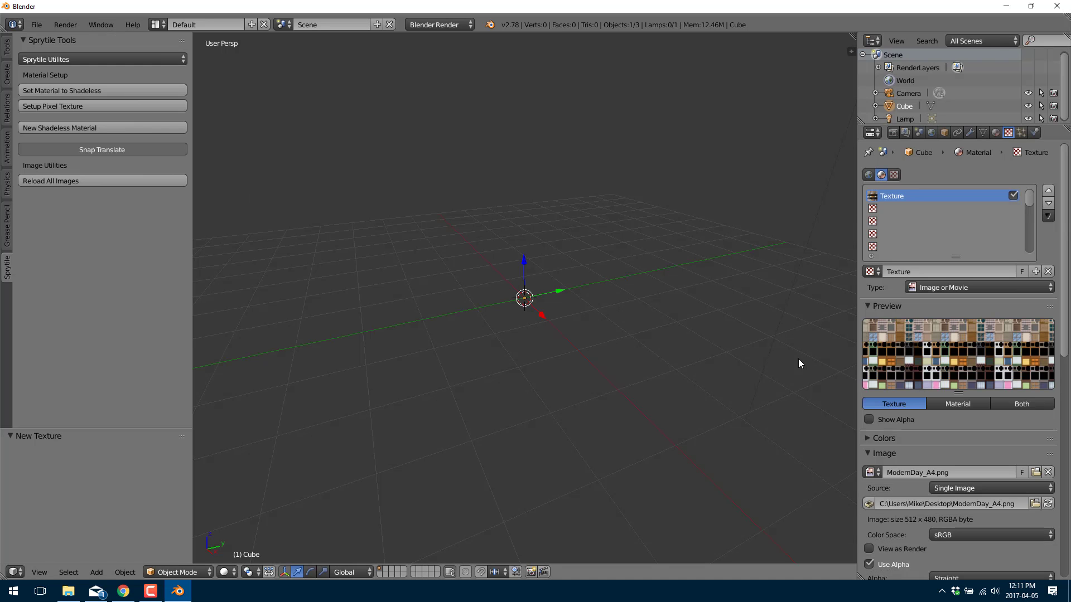
Preview ModernDay_A4.png in Photos, then return to Blender
key("super+d")
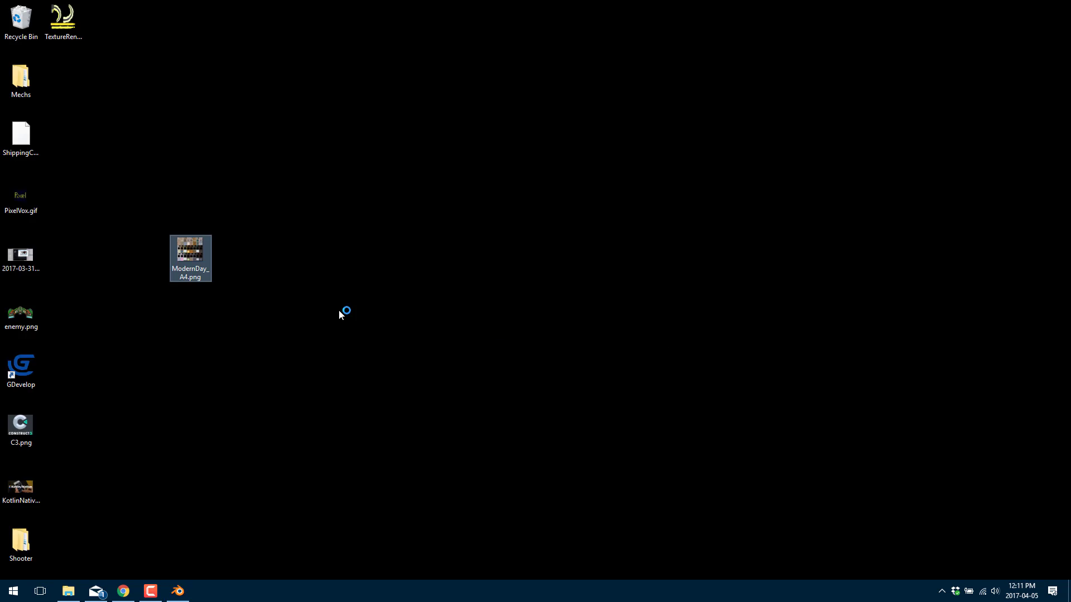
double_click(189, 243)
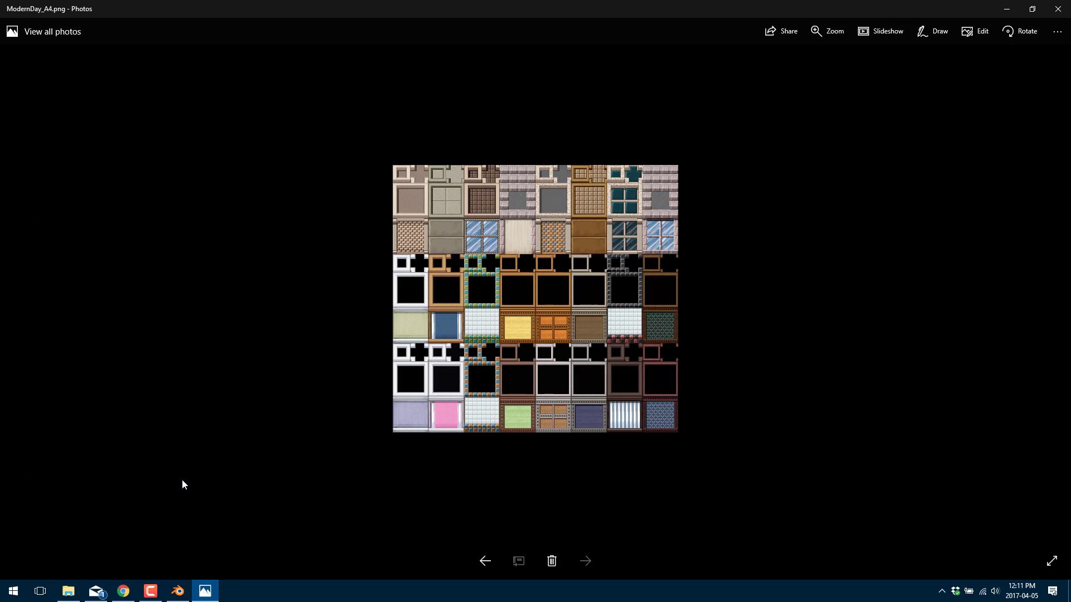
left_click(178, 591)
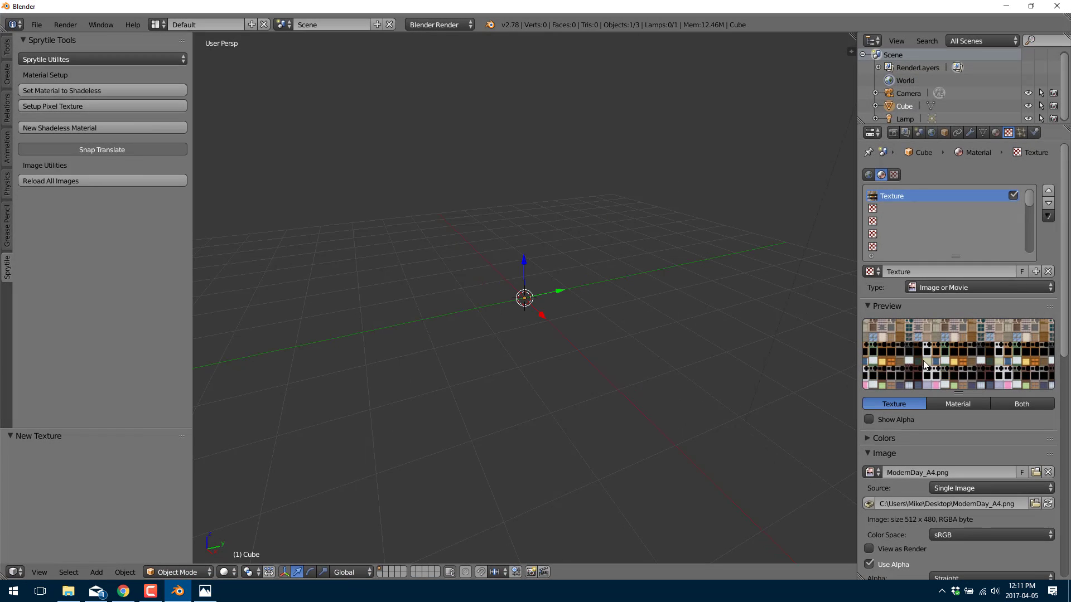
Apply Sprytile's Setup Pixel Texture and enter Edit Mode for Sprytile Painter
left_click(81, 105)
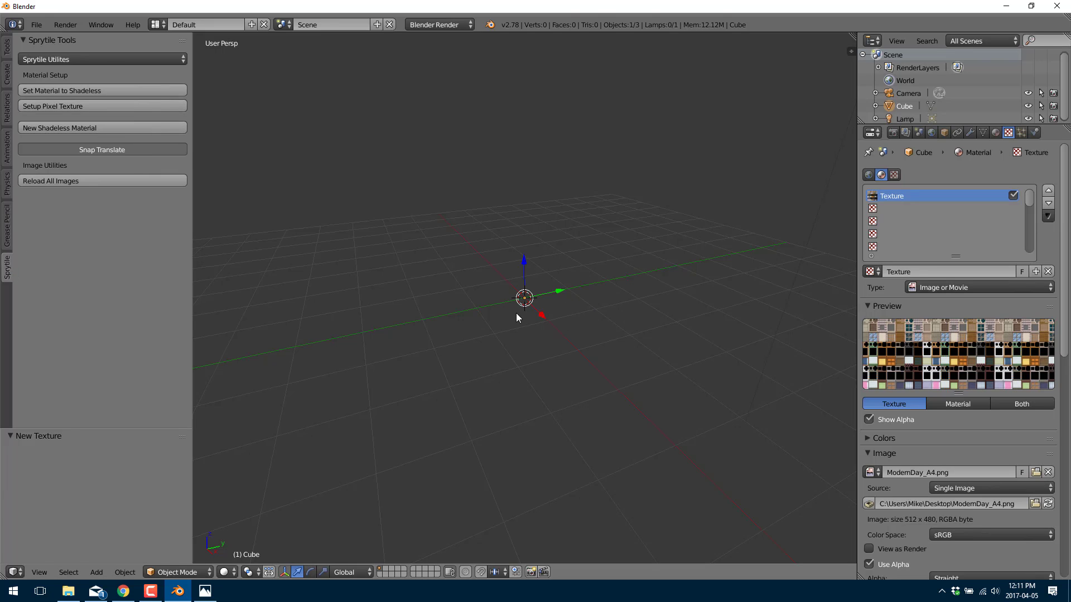
key("Tab")
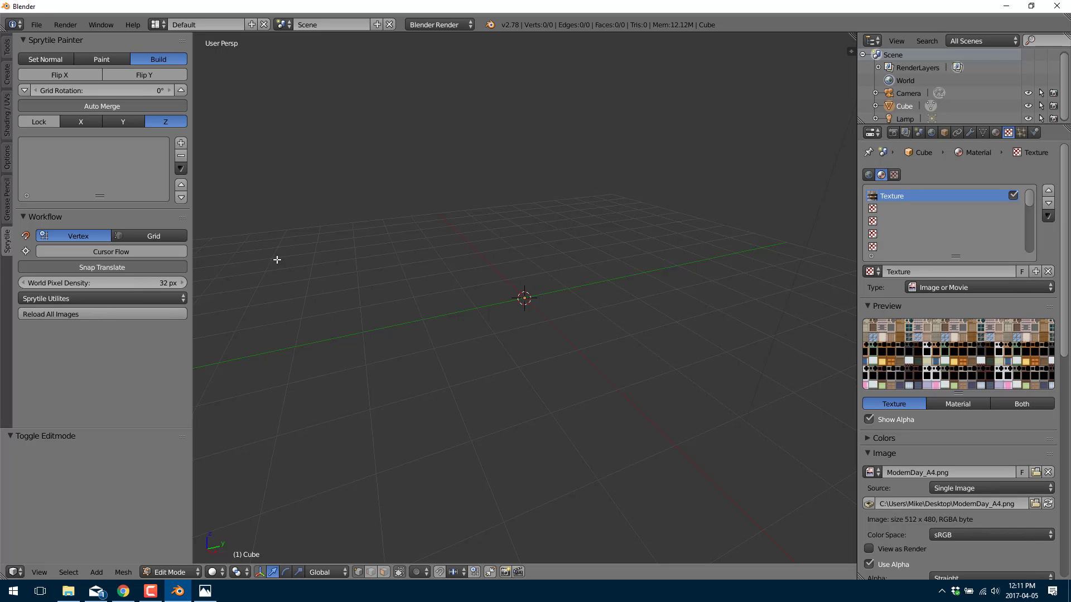
Show the tile palette and set the Sprytile grid size to 64x64
left_click(123, 59)
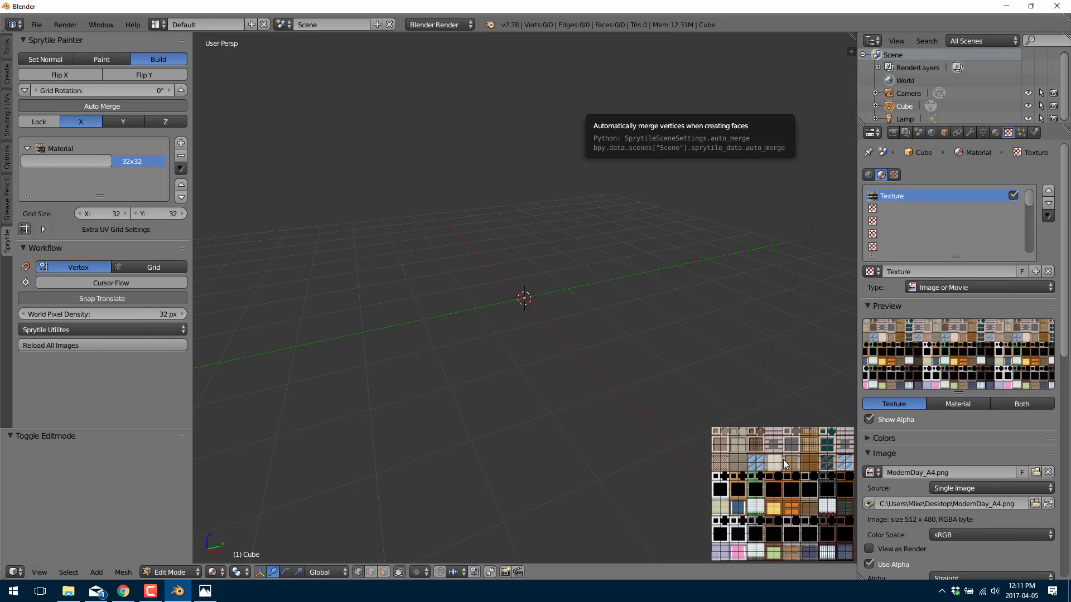
left_click(116, 214)
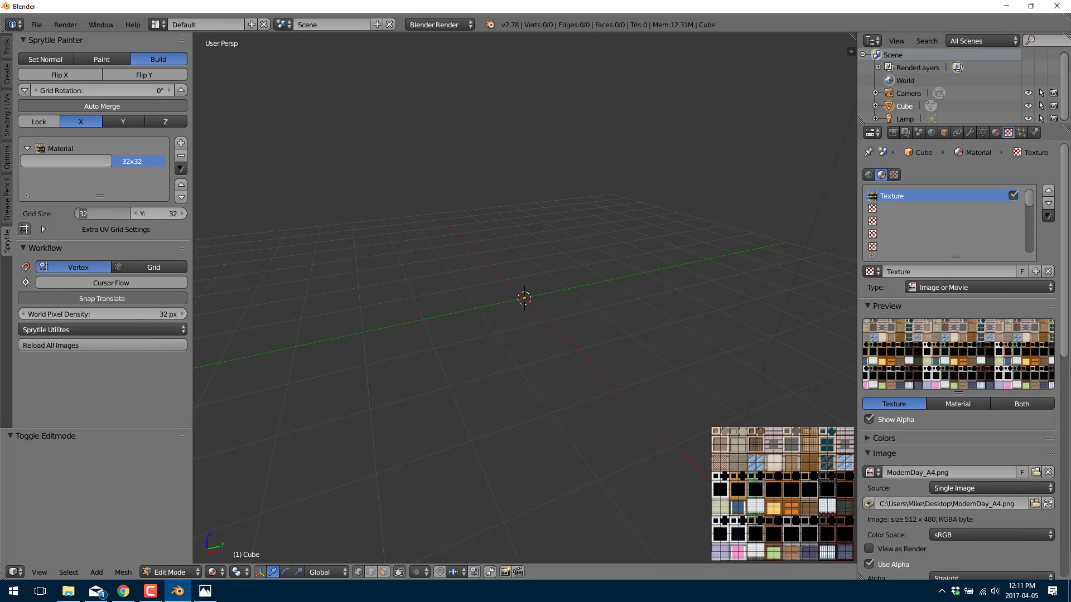
type("64")
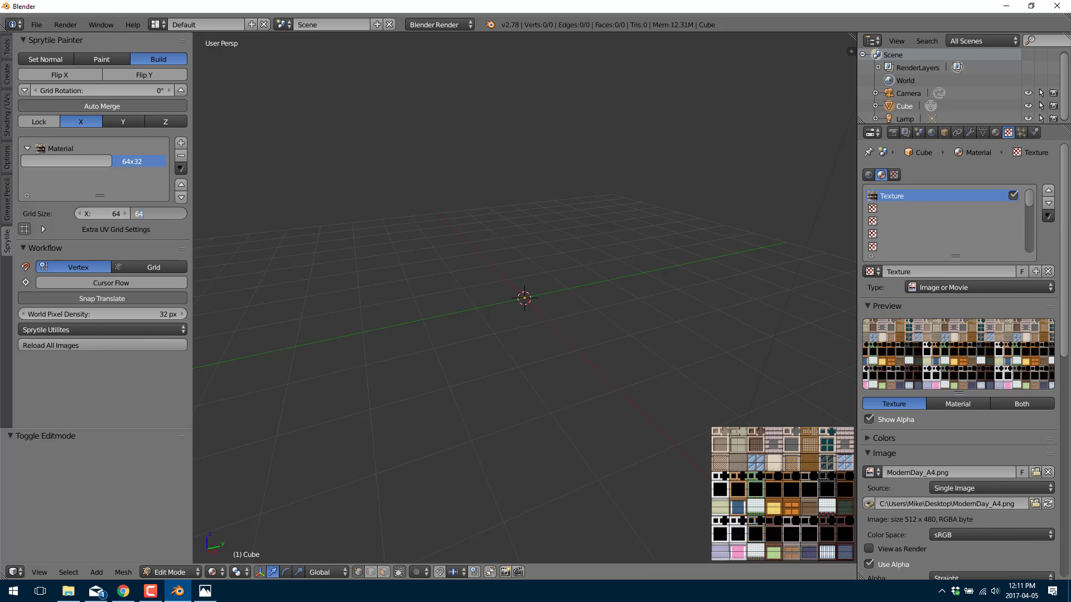
key("Return")
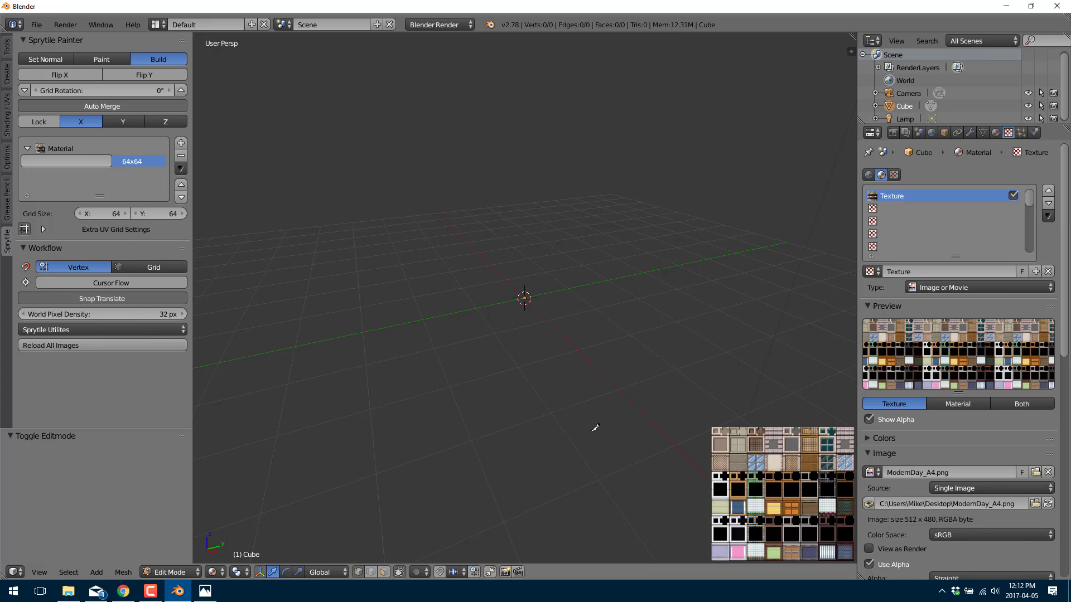
From top view, paint rows of woven-brick floor tiles into a square floor
mouse_move(479, 333)
middle_mouse_down()
mouse_move(488, 368)
mouse_move(467, 350)
middle_mouse_up()
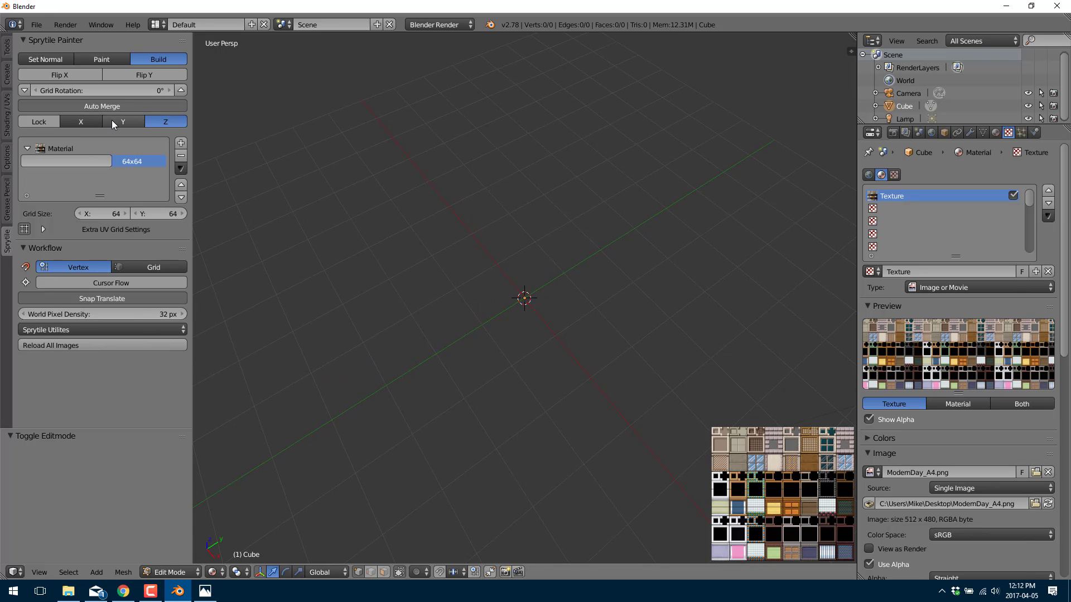
middle_click_drag(510, 277, 478, 353)
key("KP_7")
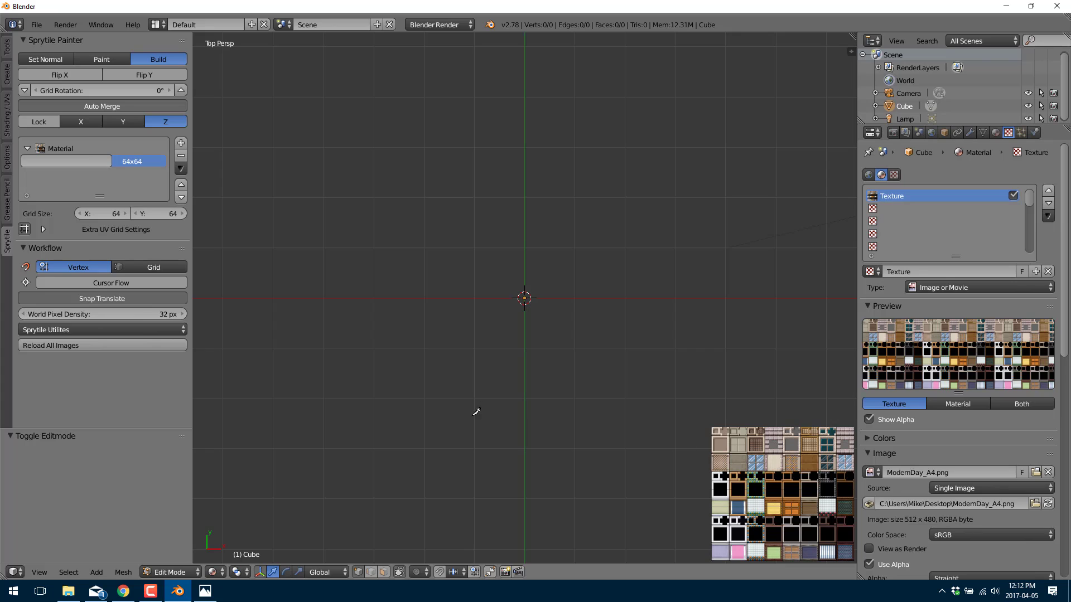
mouse_move(342, 220)
left_mouse_down()
mouse_move(757, 239)
mouse_move(771, 321)
mouse_move(431, 333)
mouse_move(397, 419)
mouse_move(736, 416)
mouse_move(764, 290)
mouse_move(771, 174)
mouse_move(325, 164)
mouse_move(304, 251)
mouse_move(303, 477)
mouse_move(322, 483)
left_mouse_up()
middle_click_drag(358, 483, 328, 370, "shift")
left_click_drag(335, 432, 717, 435)
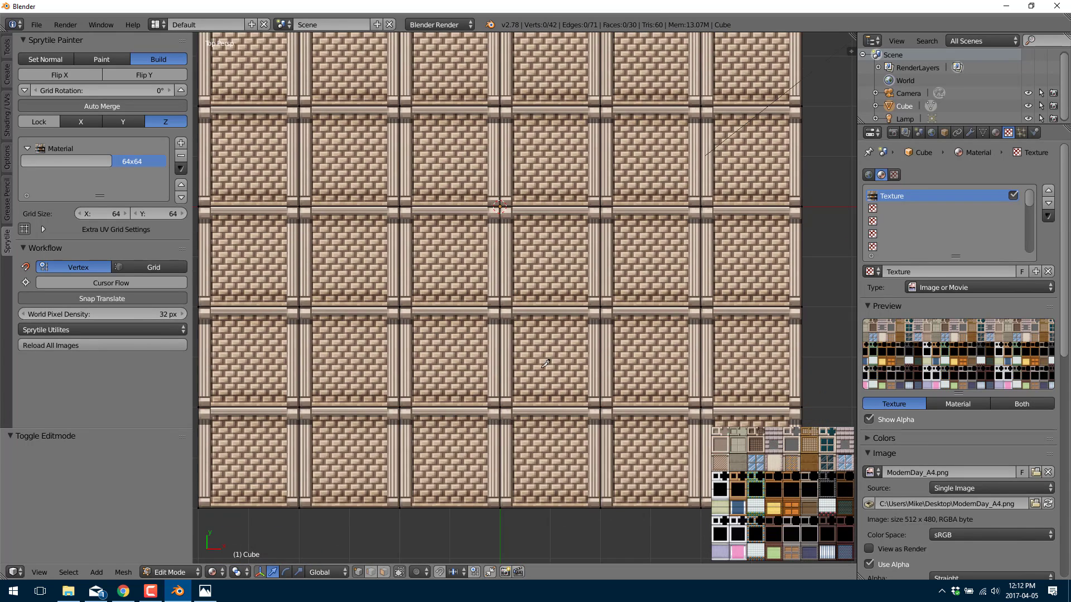
Build two teal window tiles standing on the floor's left side
middle_click_drag(536, 360, 524, 261)
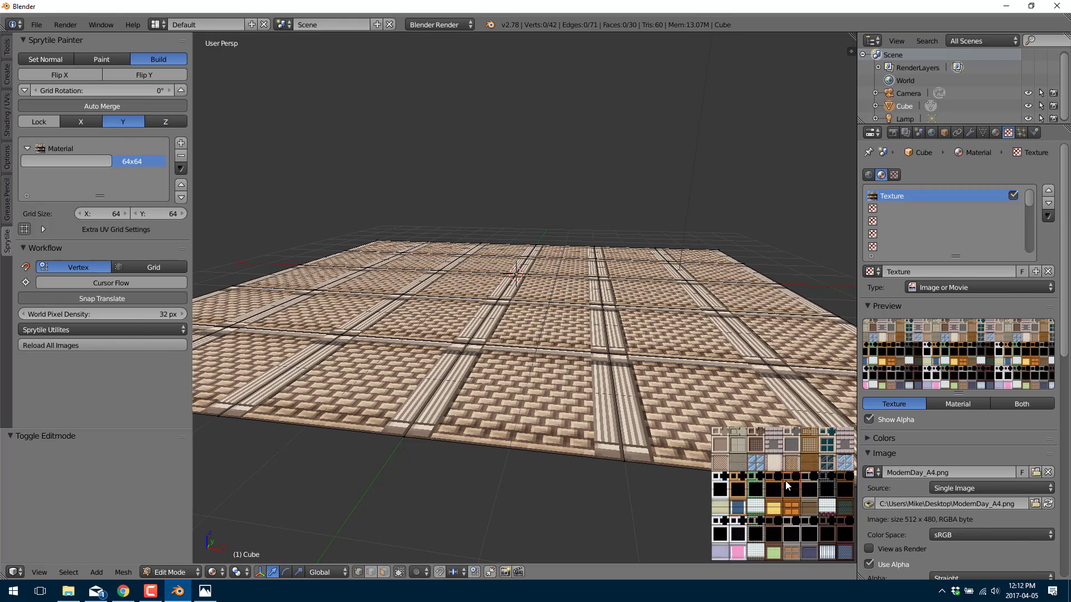
left_click(827, 450)
left_click(341, 334)
left_click(609, 353)
left_click(467, 341)
left_click(342, 334)
left_click(331, 326)
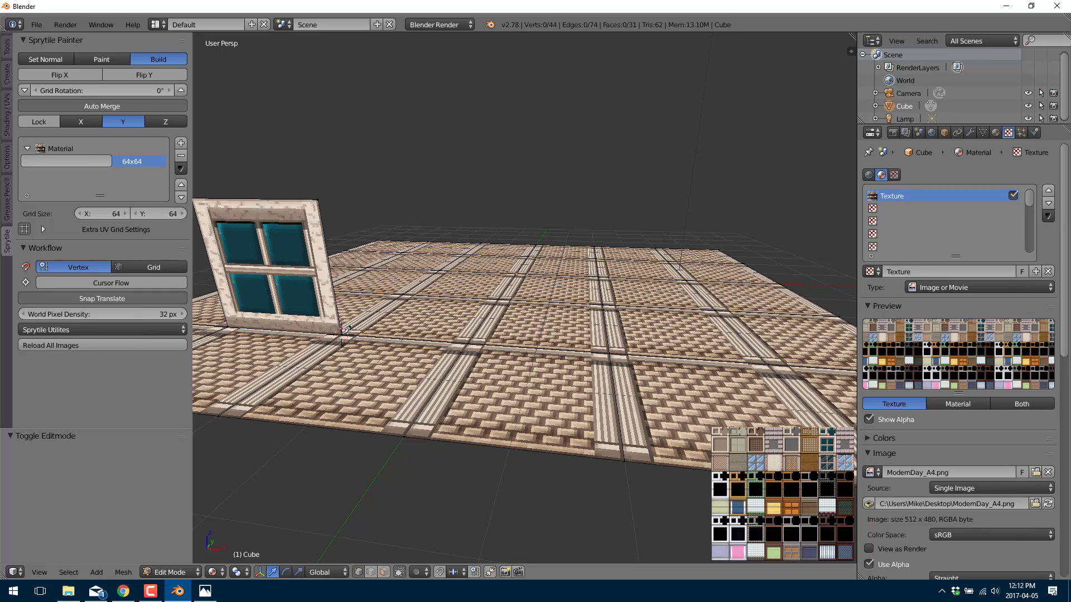
left_click(460, 342)
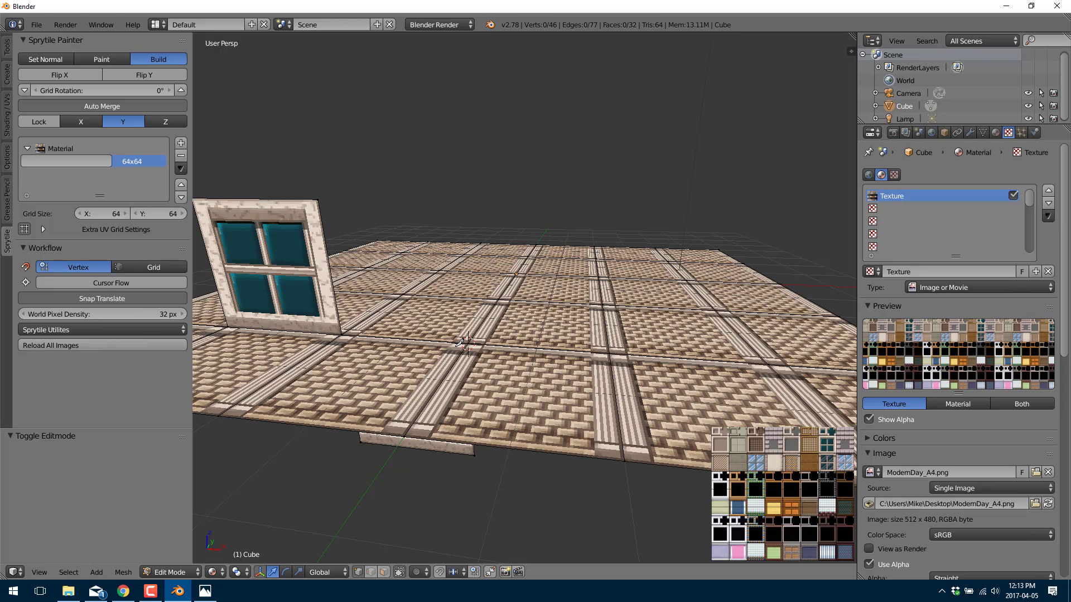
key("ctrl+z")
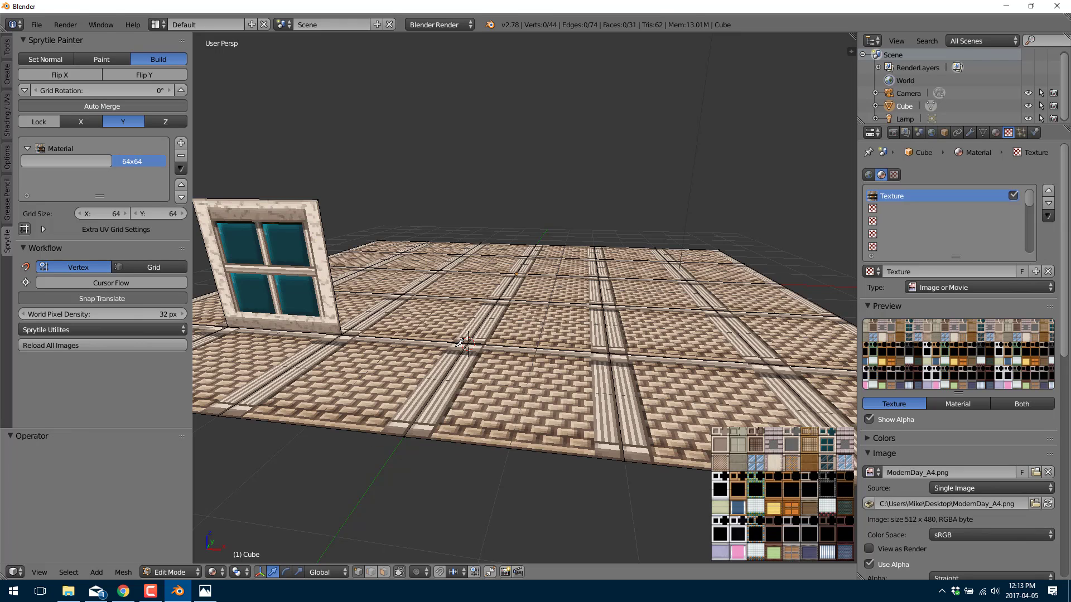
left_click(445, 306)
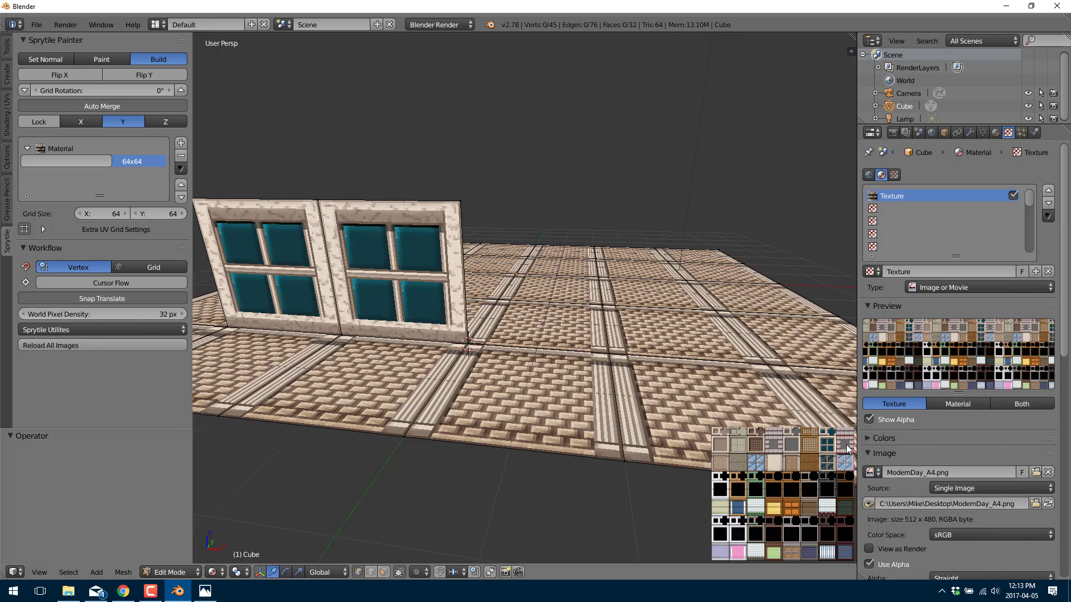
Build grey panelled wall faces beside the windows and around the corner
left_click(530, 314)
left_click(658, 303)
middle_click_drag(679, 317, 475, 337)
key("s")
key("KP_3")
left_click(559, 390)
middle_click_drag(730, 379, 617, 354)
left_click(670, 393)
middle_click_drag(672, 394, 611, 379)
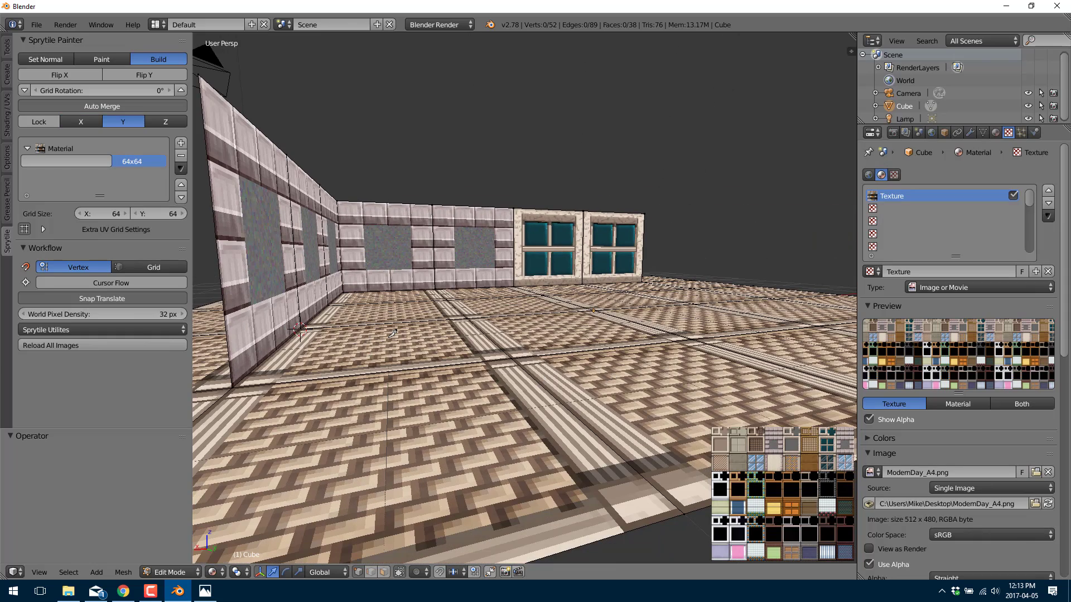
key("s")
scroll(363, 354, "down", 4)
left_click(409, 310)
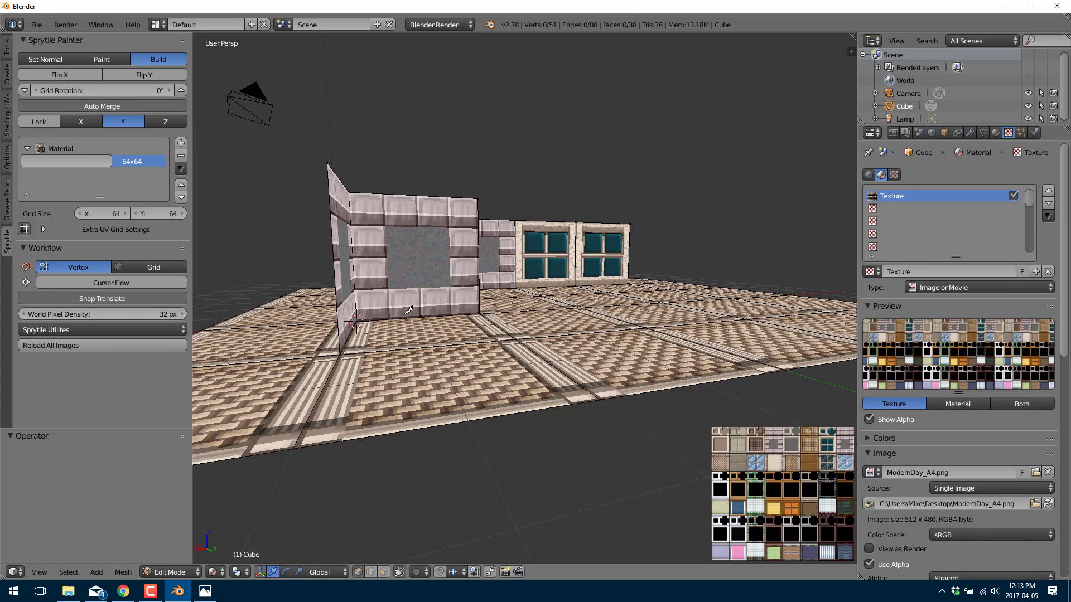
key("ctrl+z")
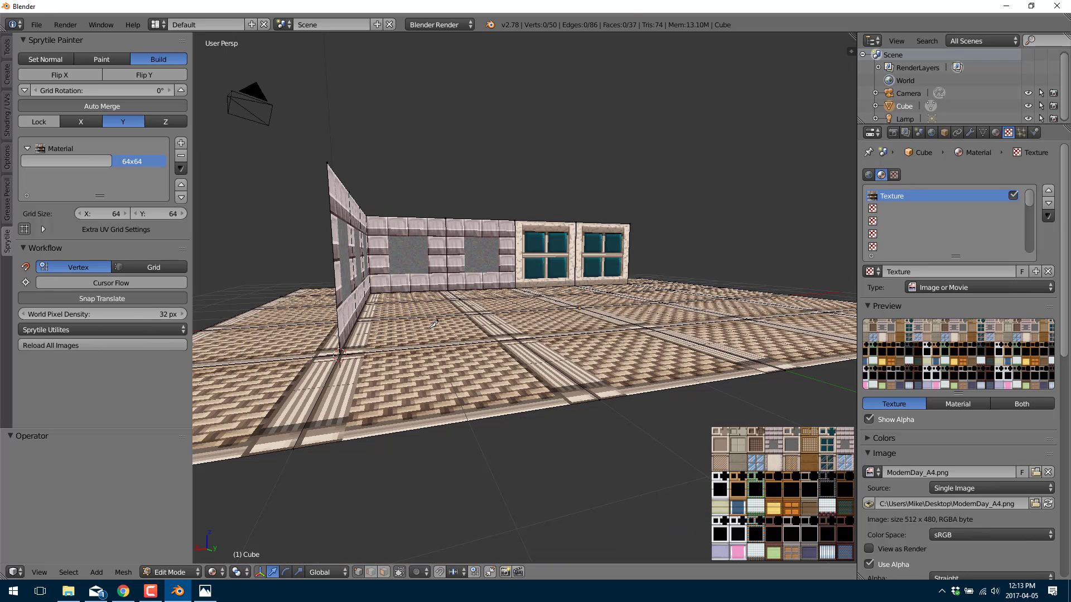
left_click(406, 323)
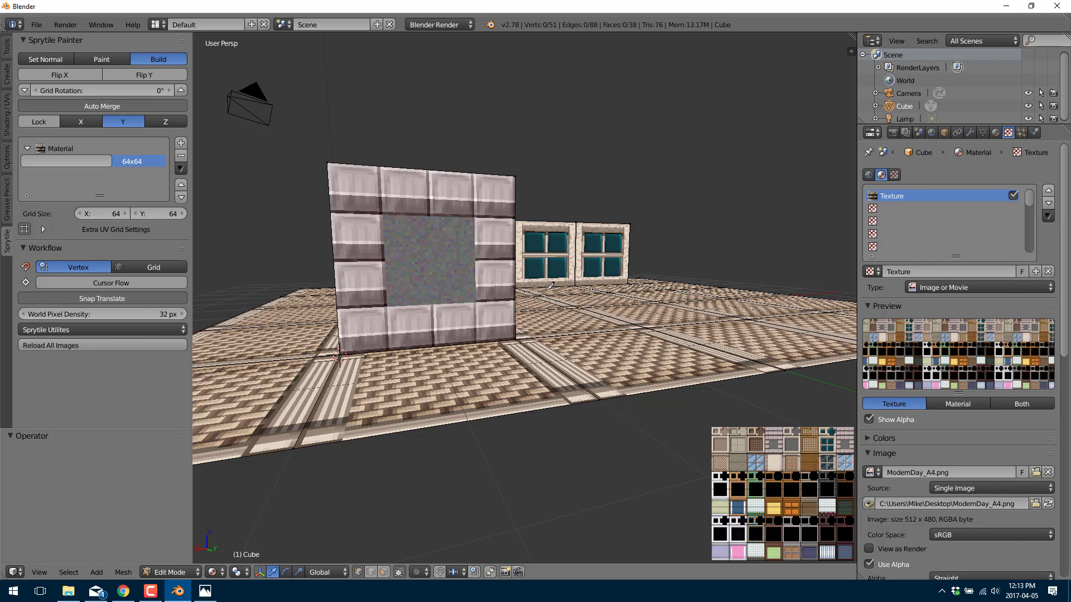
Add two woven brick-panel wall faces beside the wall
left_click(551, 329)
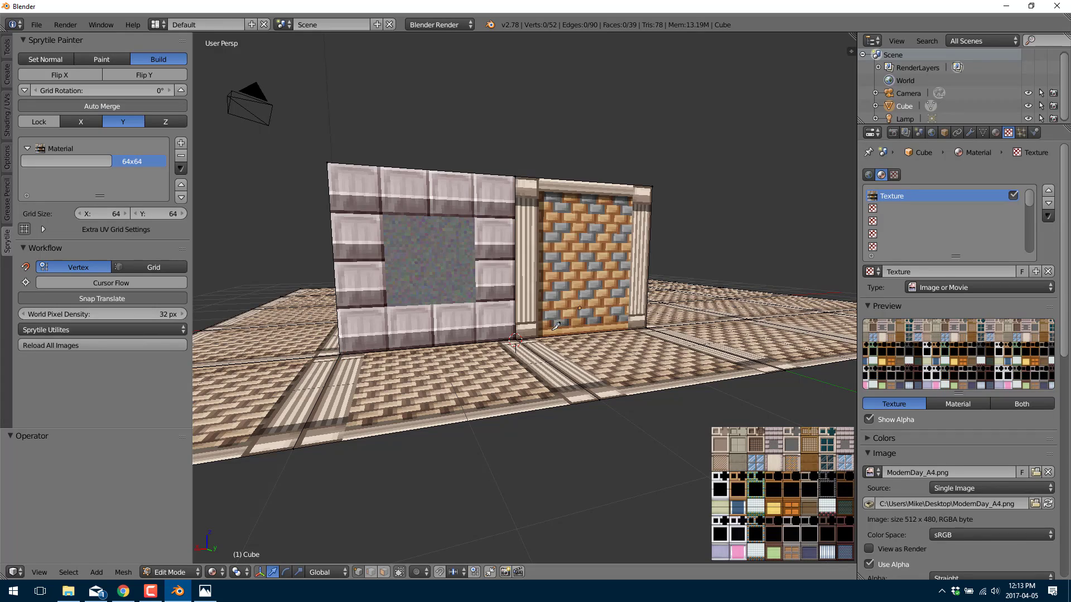
left_click(671, 320)
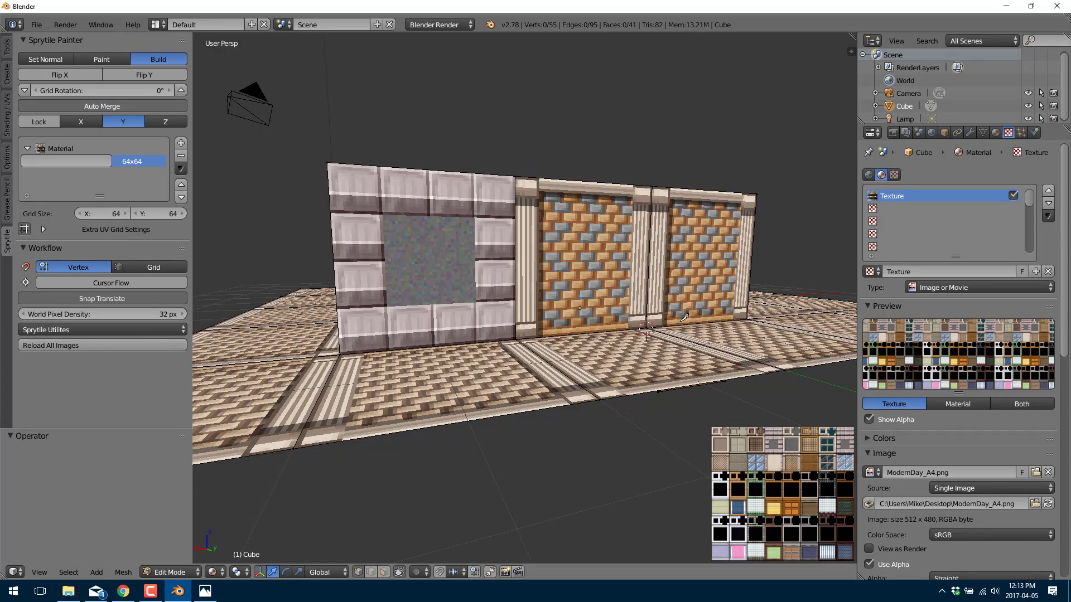
middle_click_drag(684, 318, 599, 345)
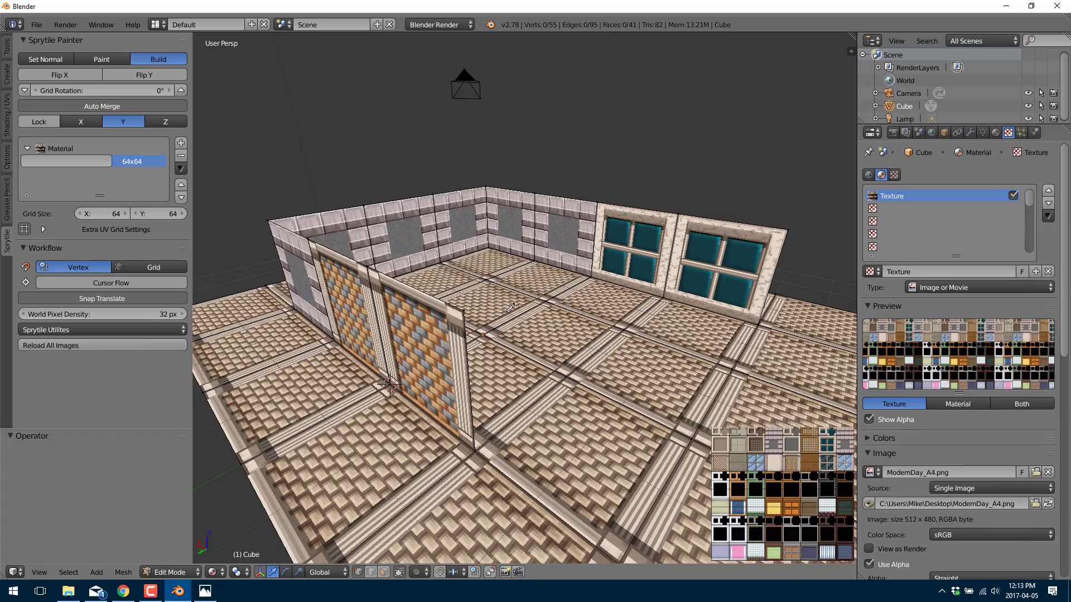
middle_click_drag(513, 308, 659, 307)
Switch Sprytile to Paint and repaint the front wall face with the glass-block door tile
left_click(107, 59)
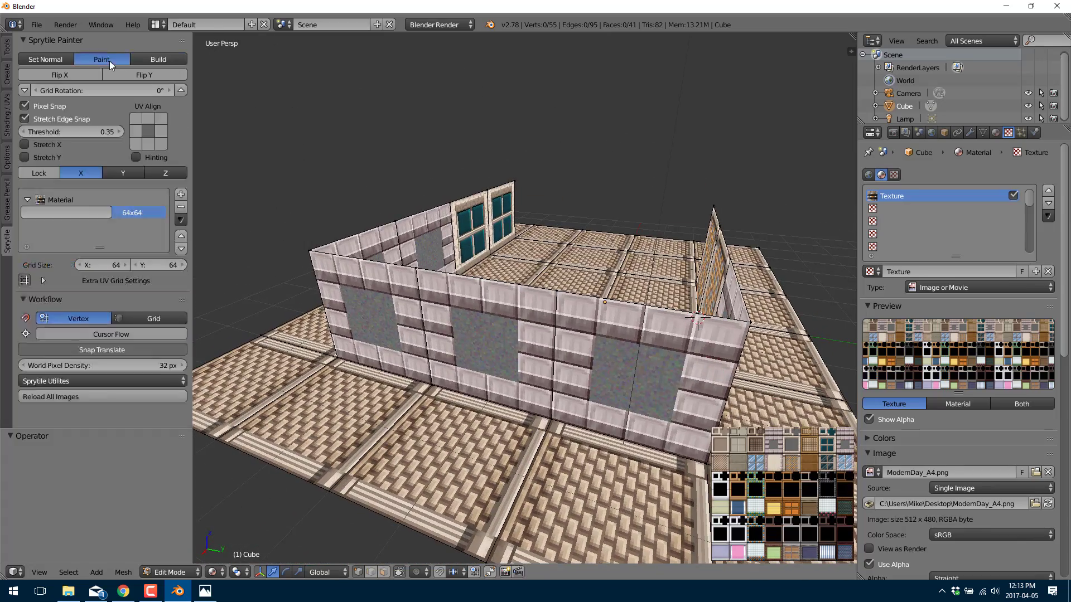
left_click(756, 516)
left_click(483, 350)
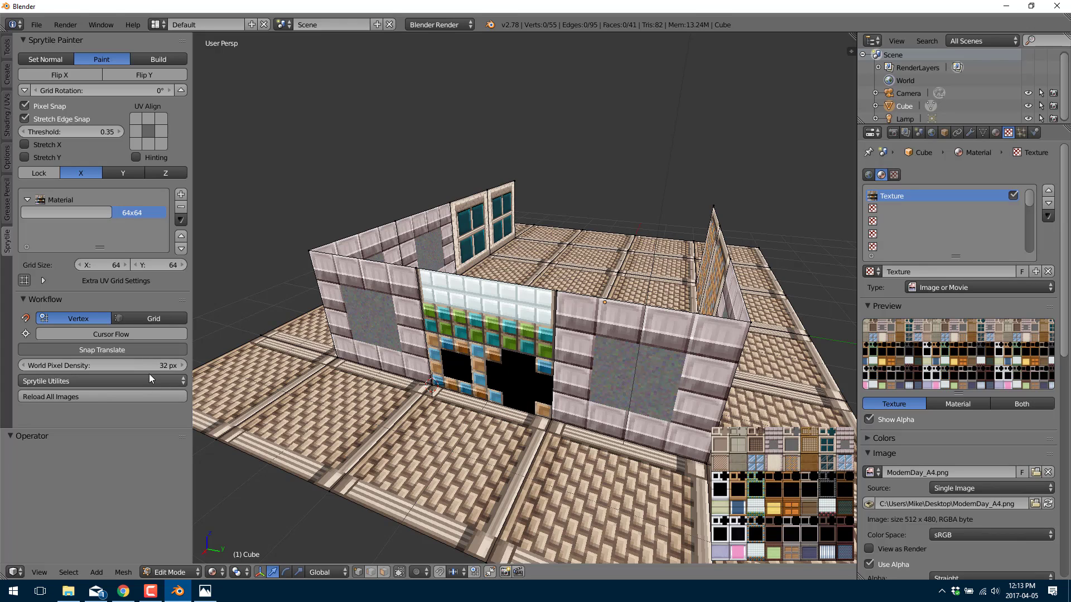
left_click(756, 508)
left_click(466, 347)
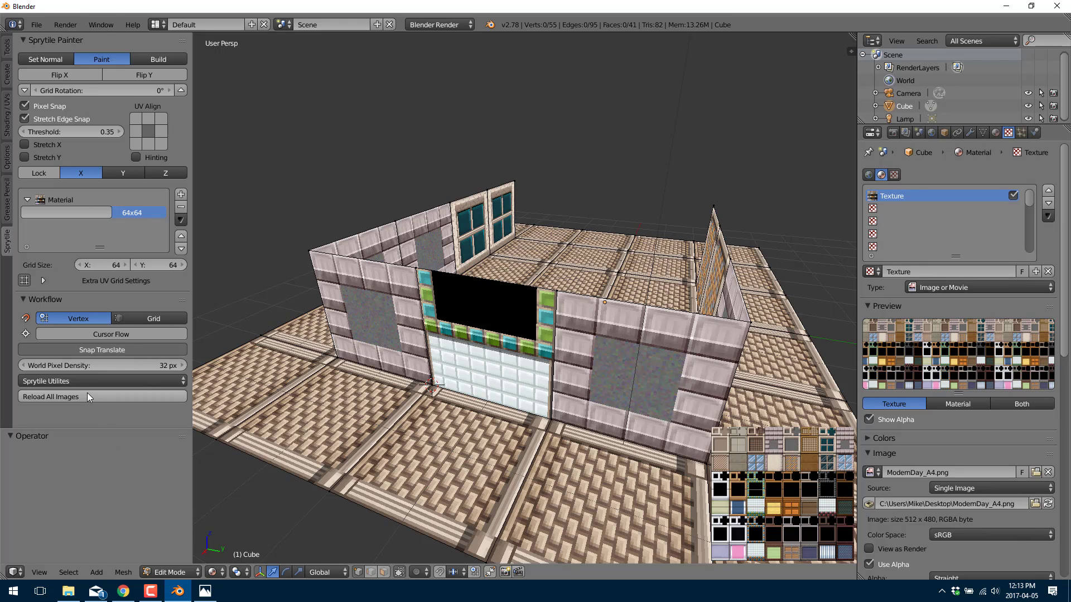
Repaint the door face at World Pixel Density 64, then at 32
left_click(96, 368)
type("64")
key("Return")
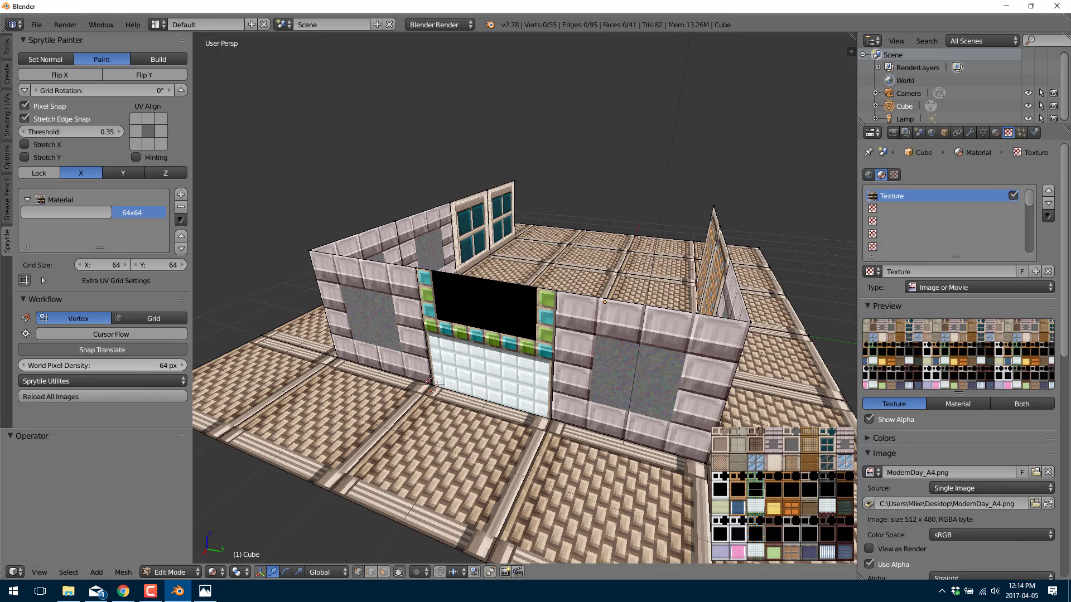
left_click(467, 353)
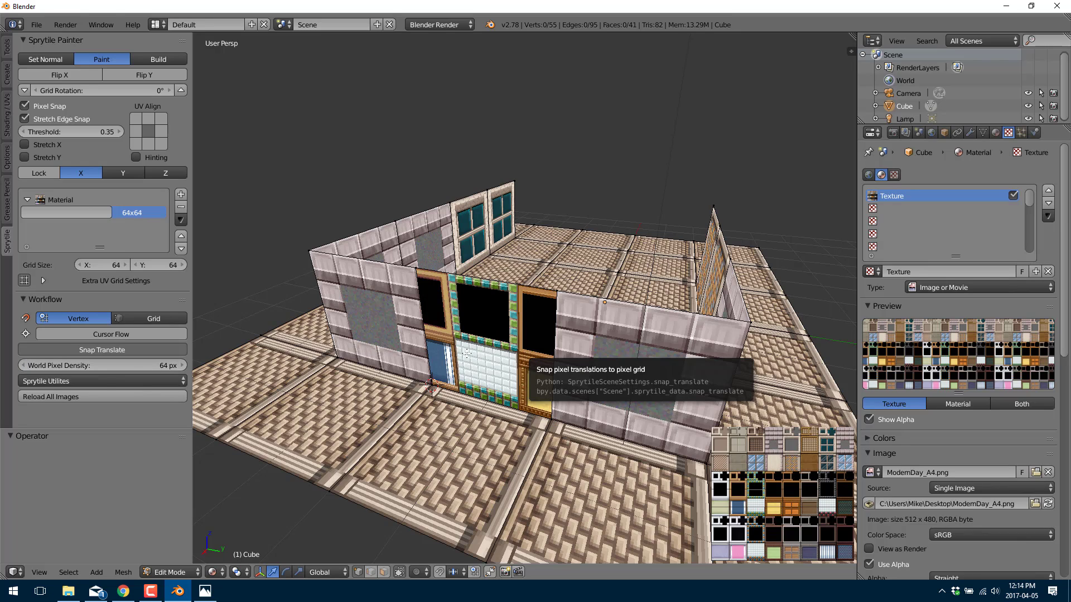
left_click(175, 366)
type("32")
key("Return")
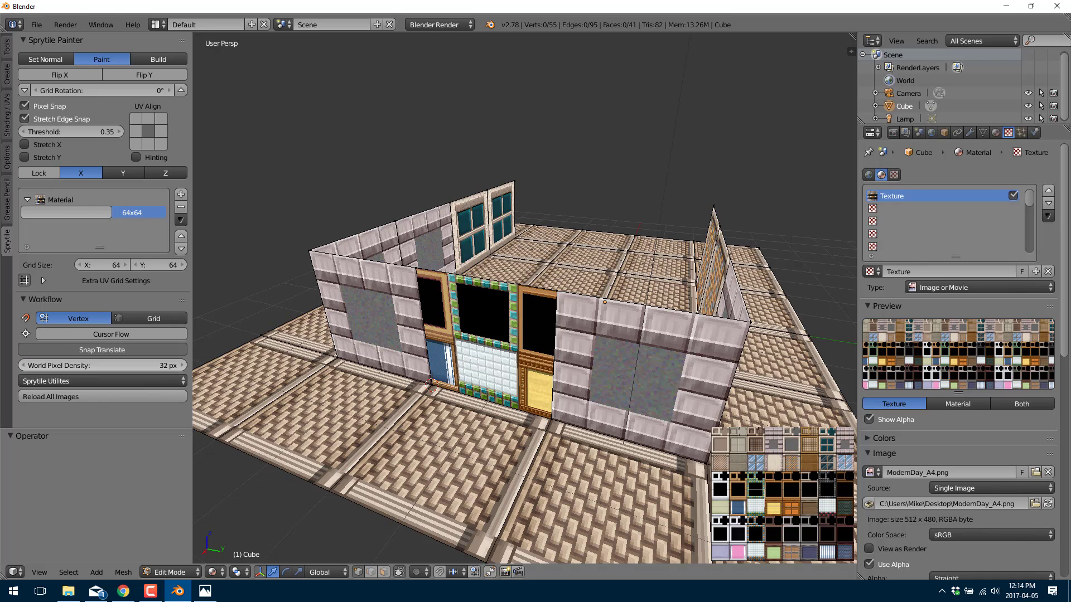
left_click(504, 343)
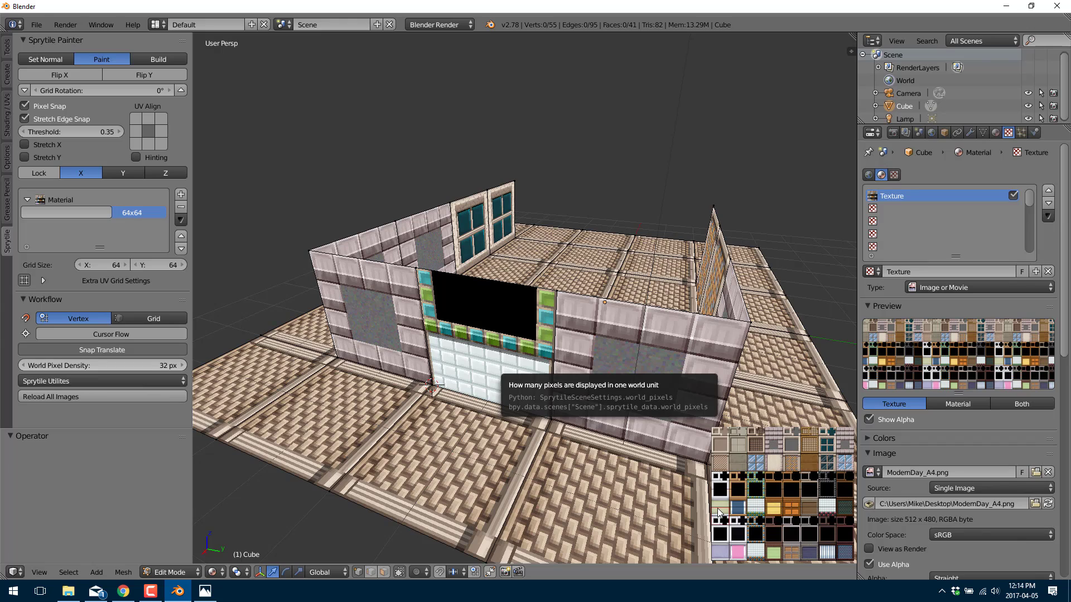
Paint the wall's middle section with the pale light-blue tile
left_click(720, 489)
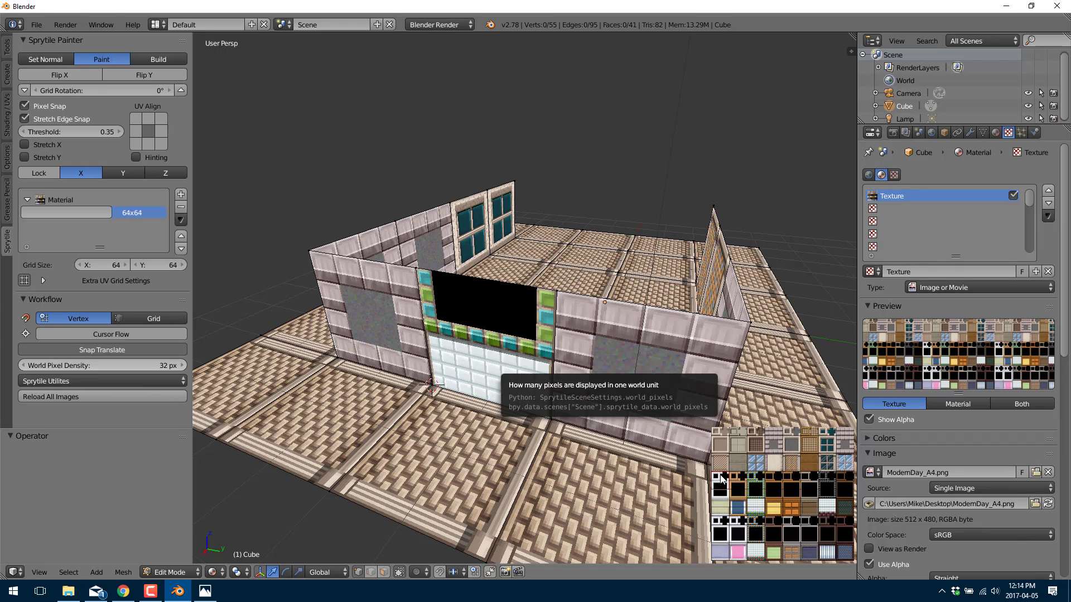
left_click(721, 534)
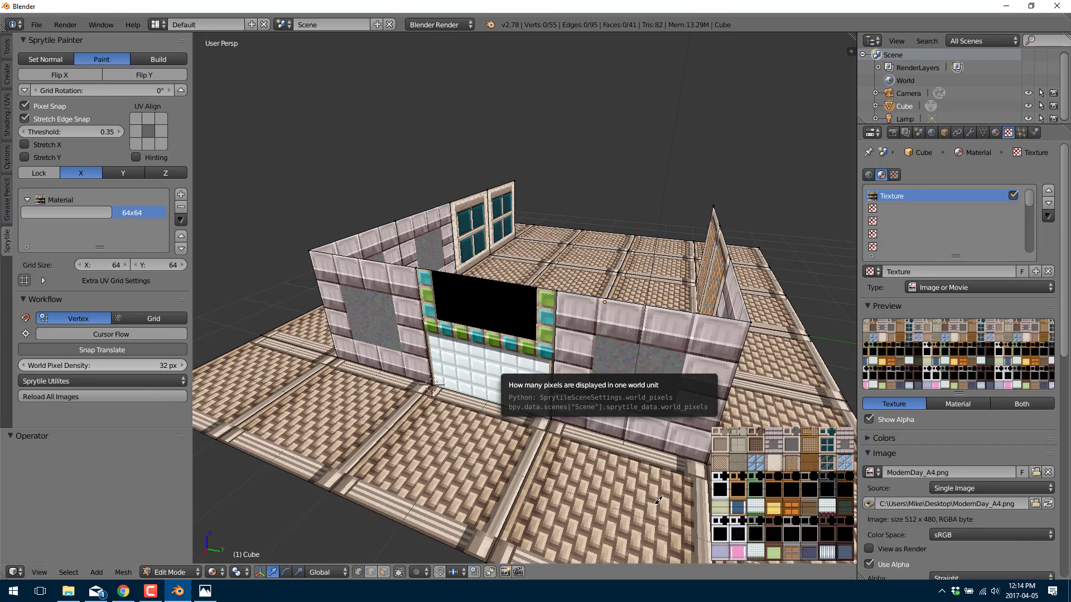
left_click(489, 356)
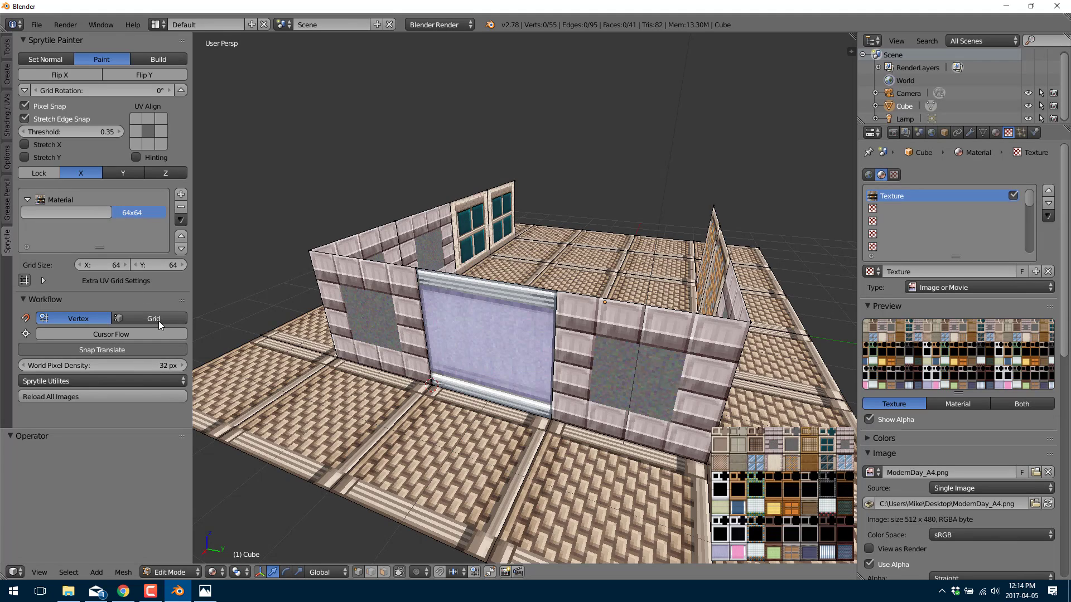
Reset Sprytile, return to Build mode, and turn the view side-on to the walls
left_click(181, 378)
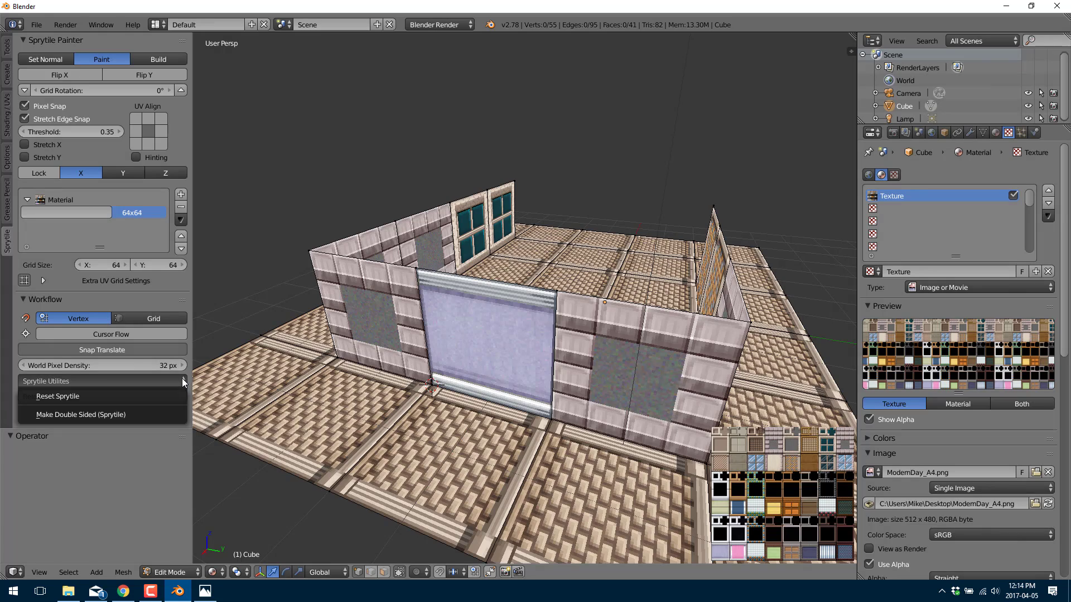
left_click(79, 391)
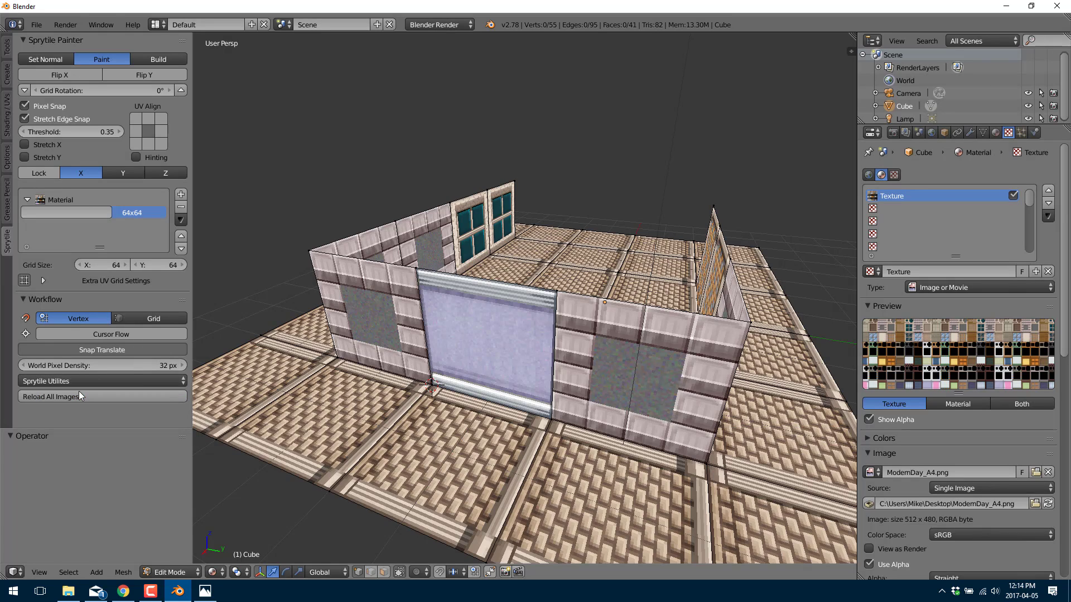
left_click(159, 59)
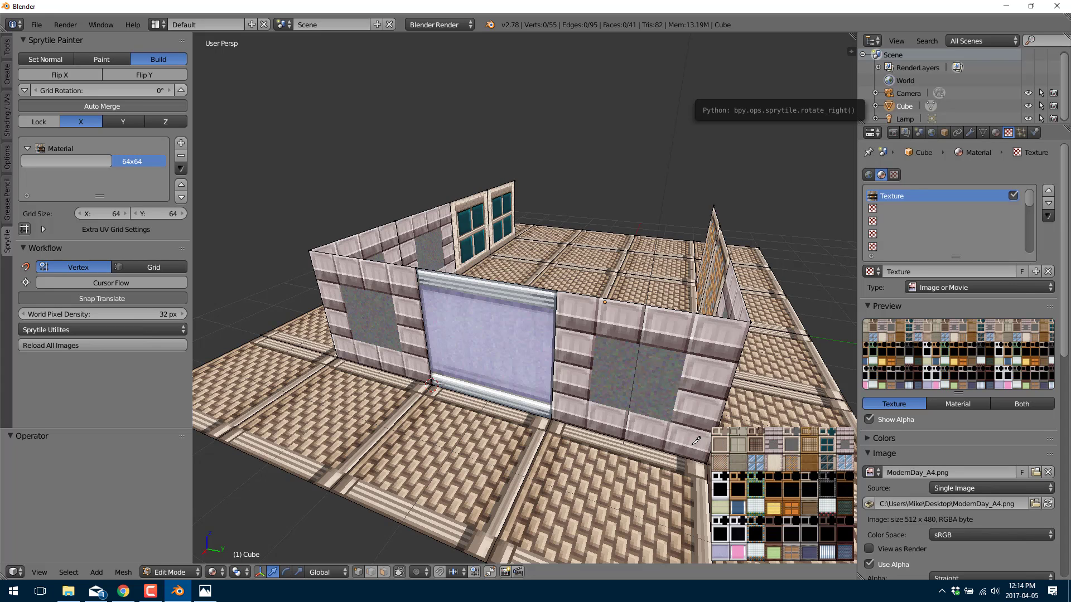
scroll(551, 336, "down", 5)
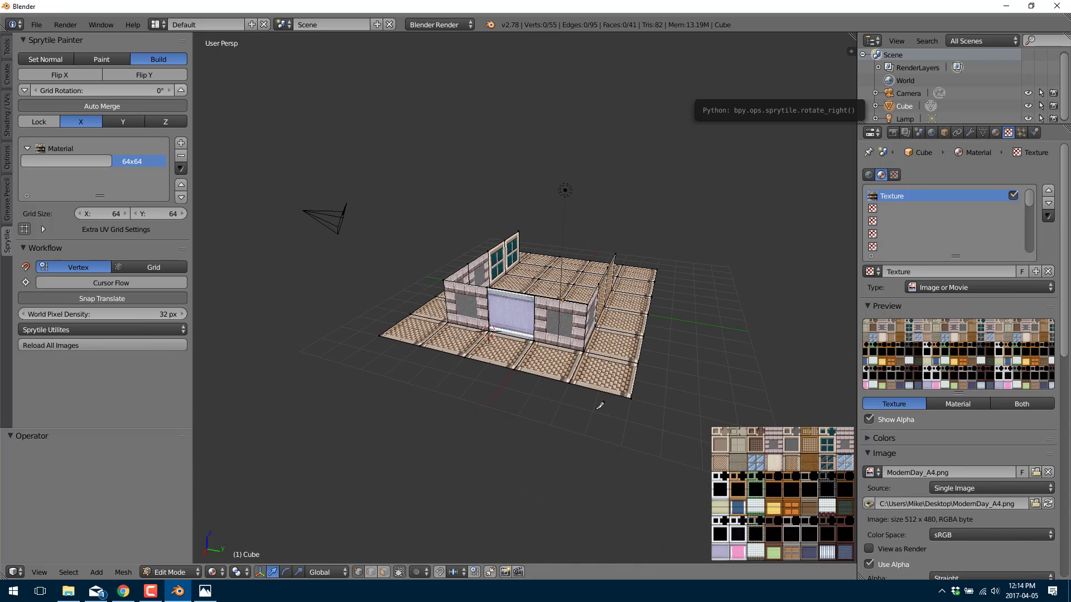
middle_click_drag(597, 401, 554, 346)
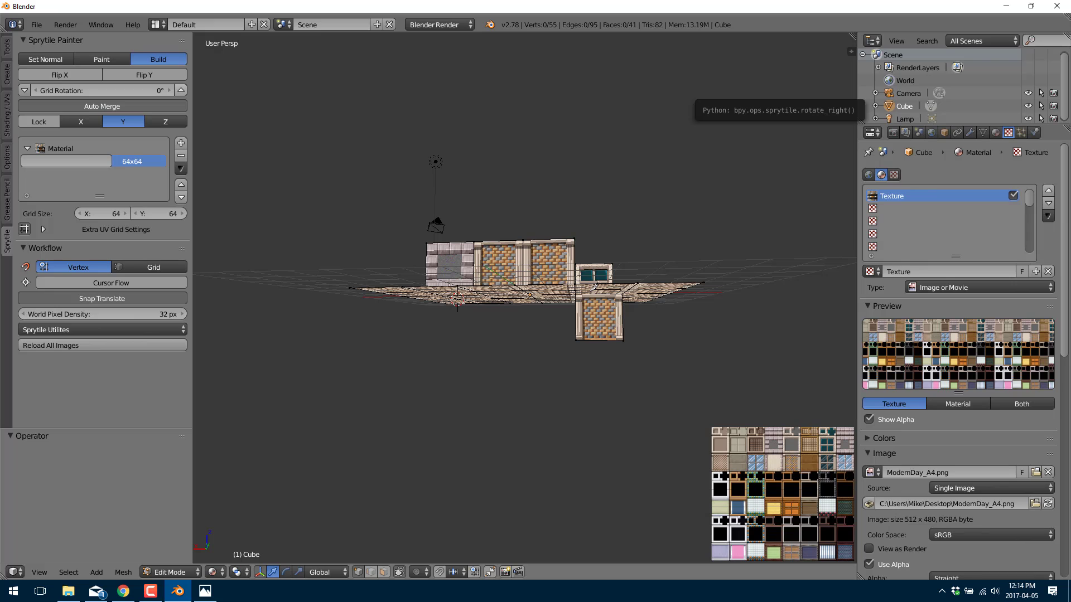
scroll(594, 314, "up", 3)
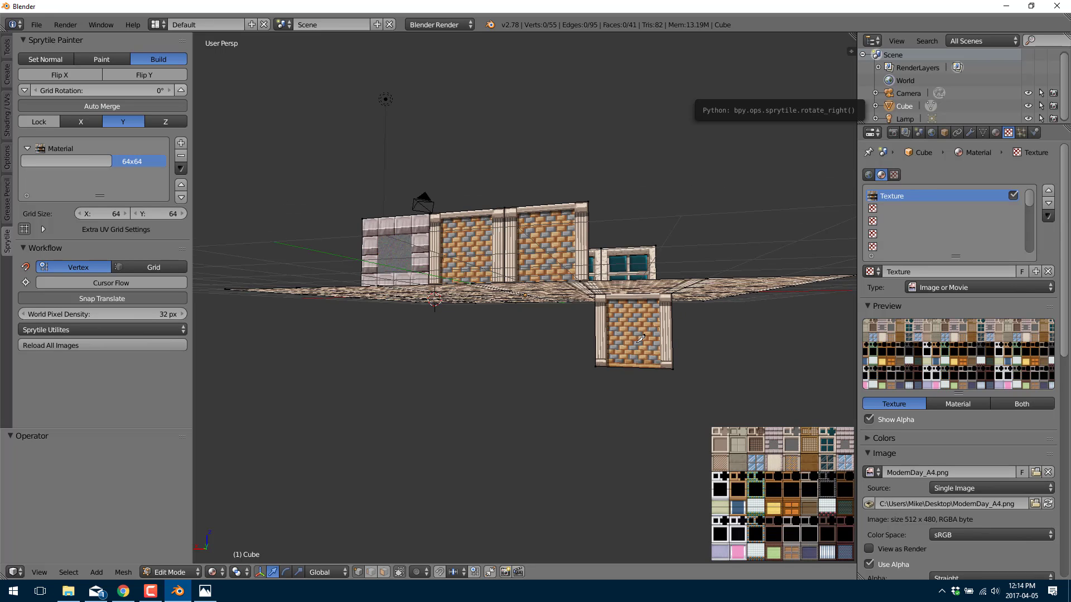
middle_click_drag(640, 338, 657, 339)
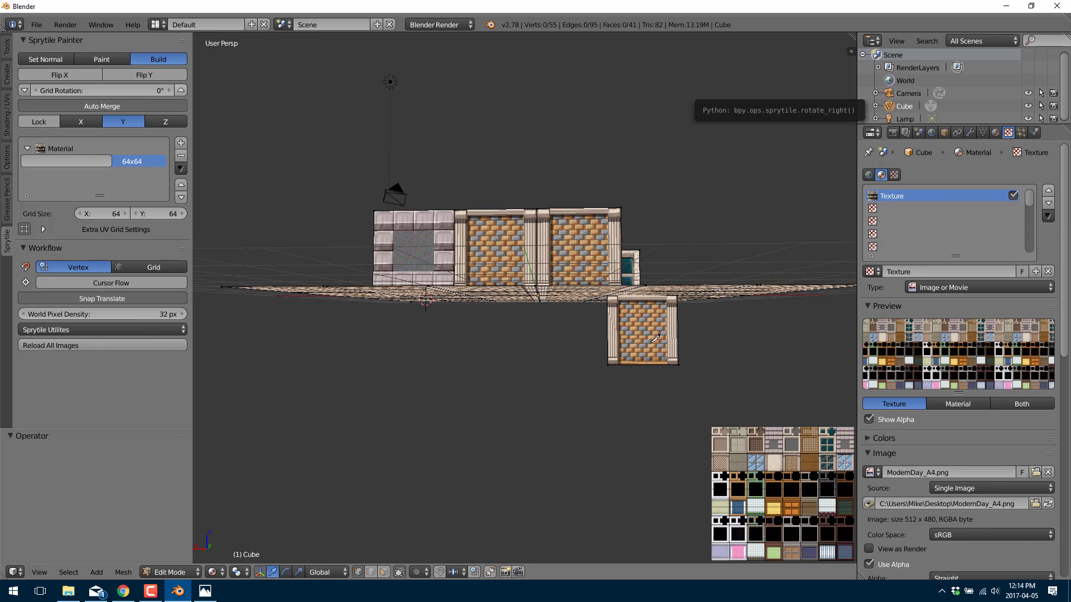
key("Tab")
key("Tab")
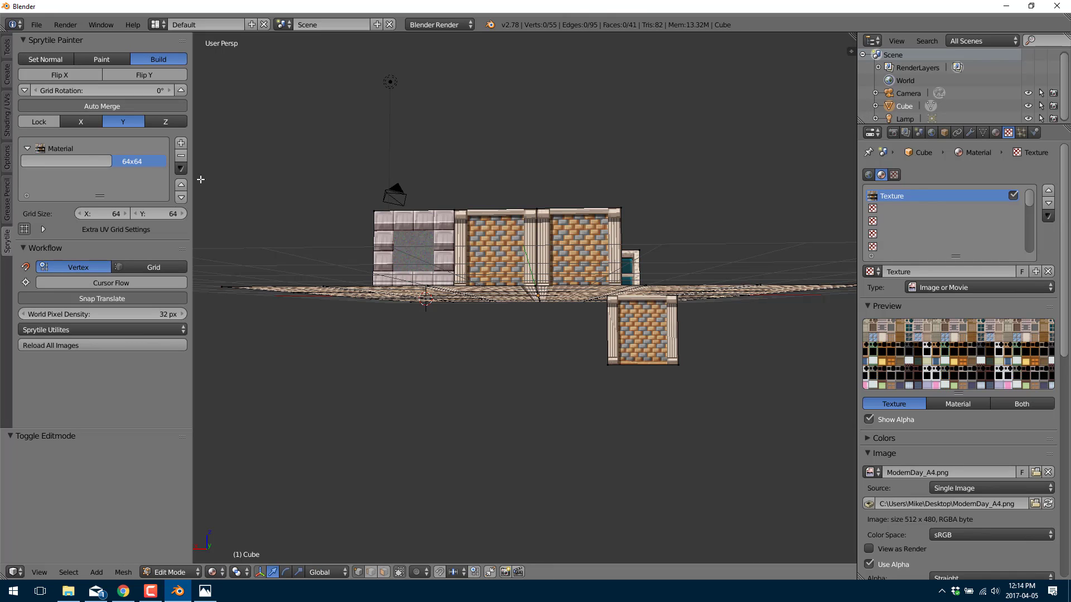
Delete the stray brick tile below the floor using face selection
left_click(180, 58)
scroll(647, 330, "up", 5)
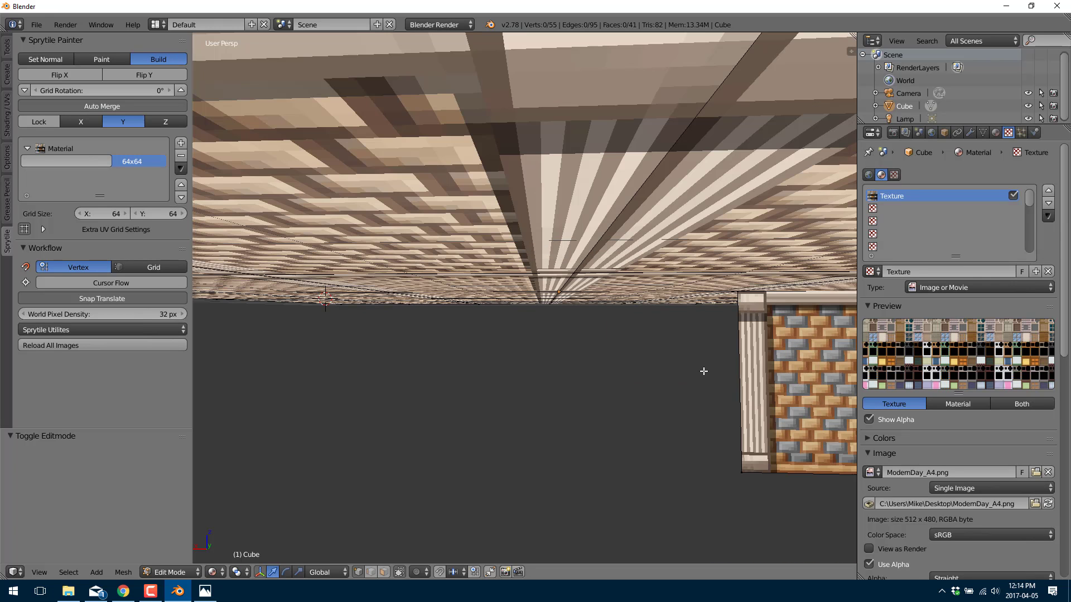
key("ctrl+Tab")
left_click(646, 396)
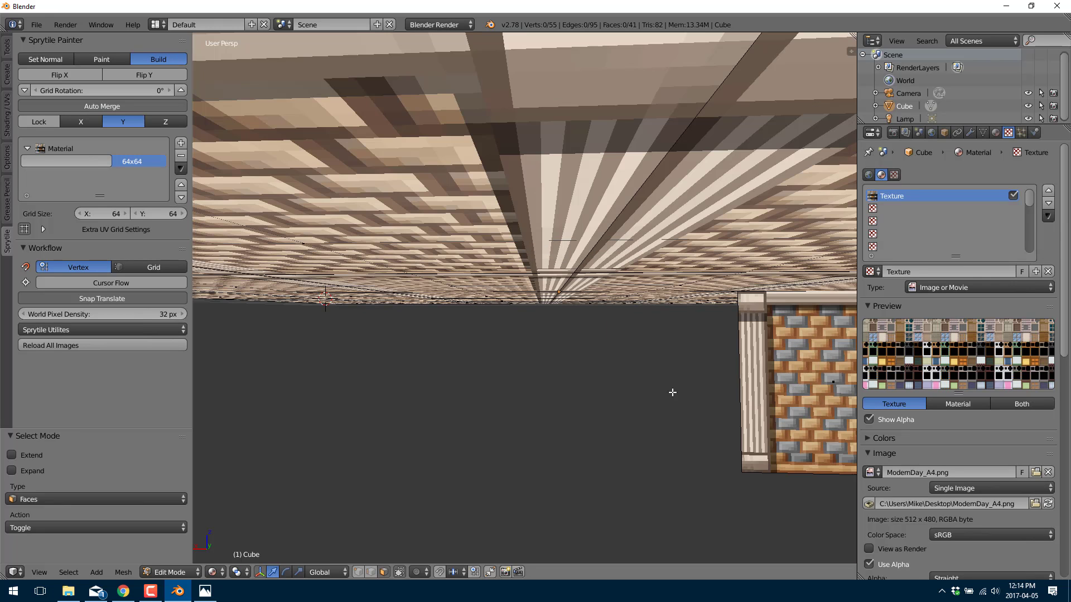
middle_click_drag(678, 392, 618, 391)
right_click(720, 390)
key("x")
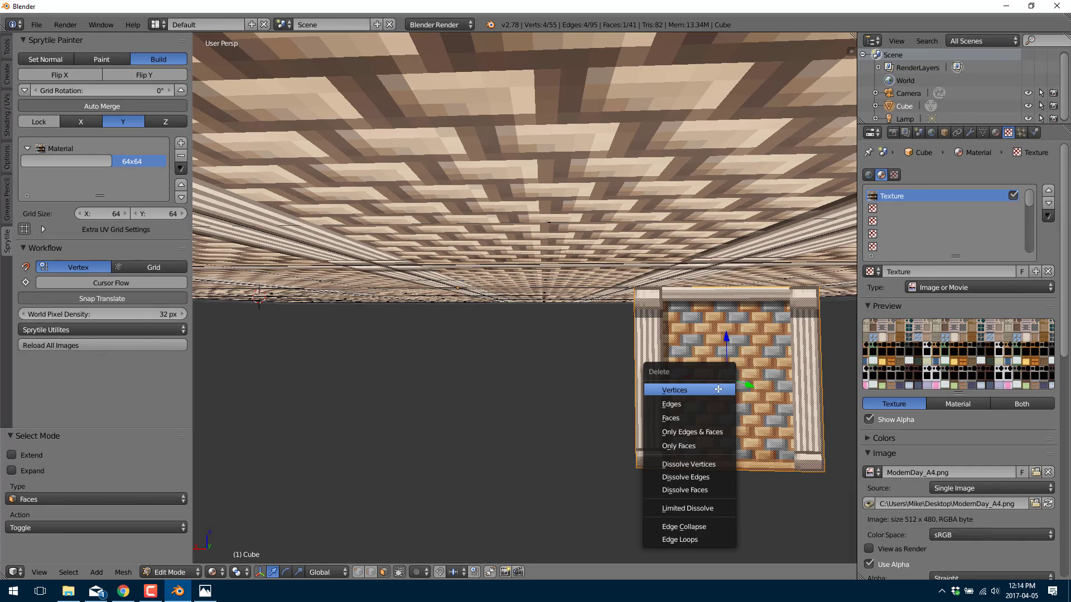
left_click(693, 418)
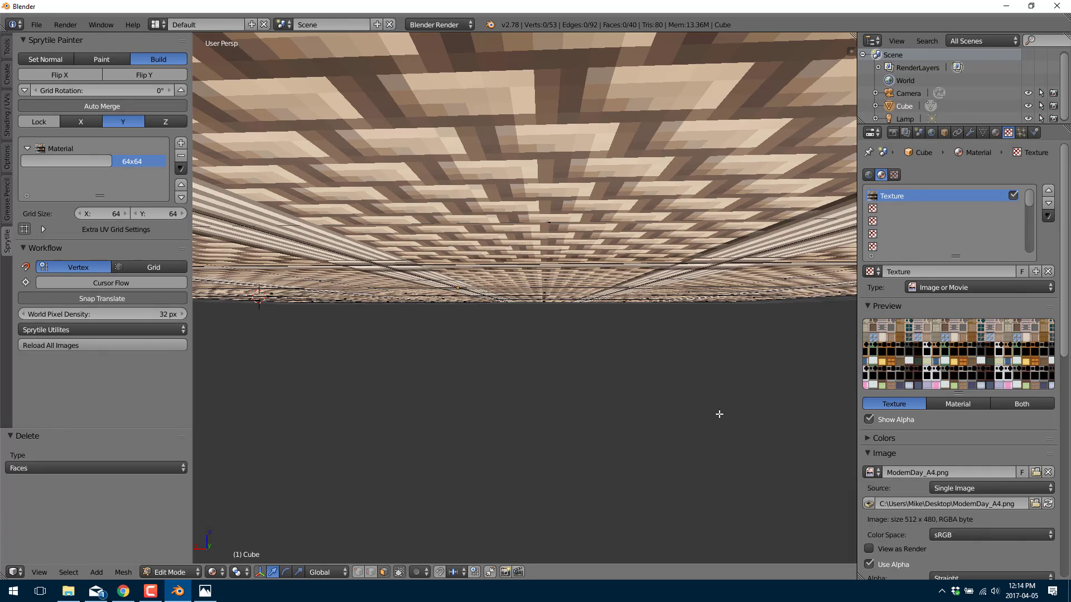
Raise the brick wall's top edge 2.568 units along Z into a gable
scroll(724, 411, "down", 8)
middle_click_drag(670, 397, 638, 384)
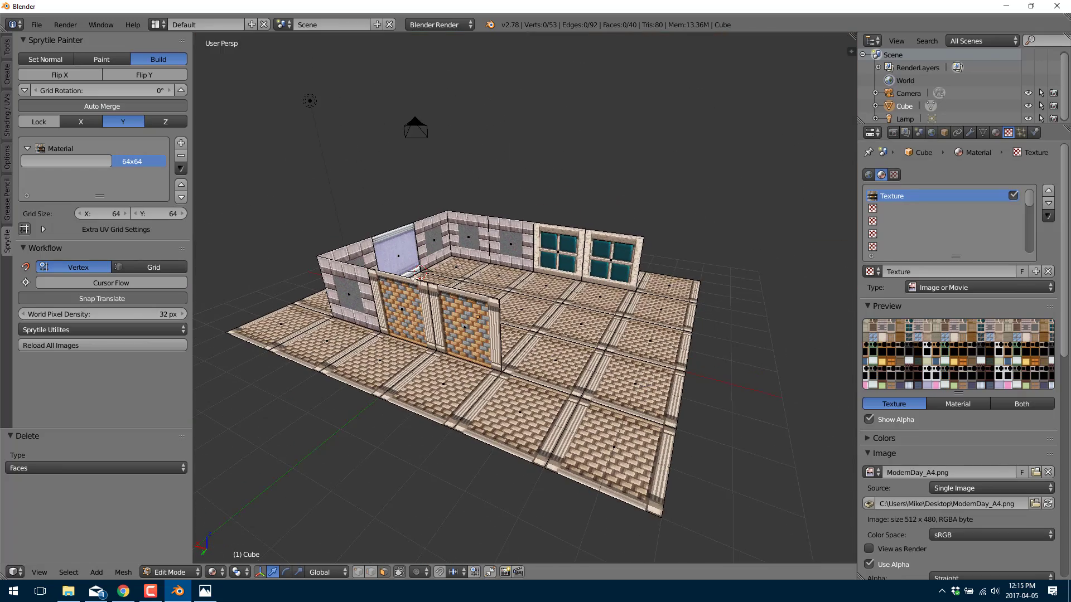
key("ctrl+Tab")
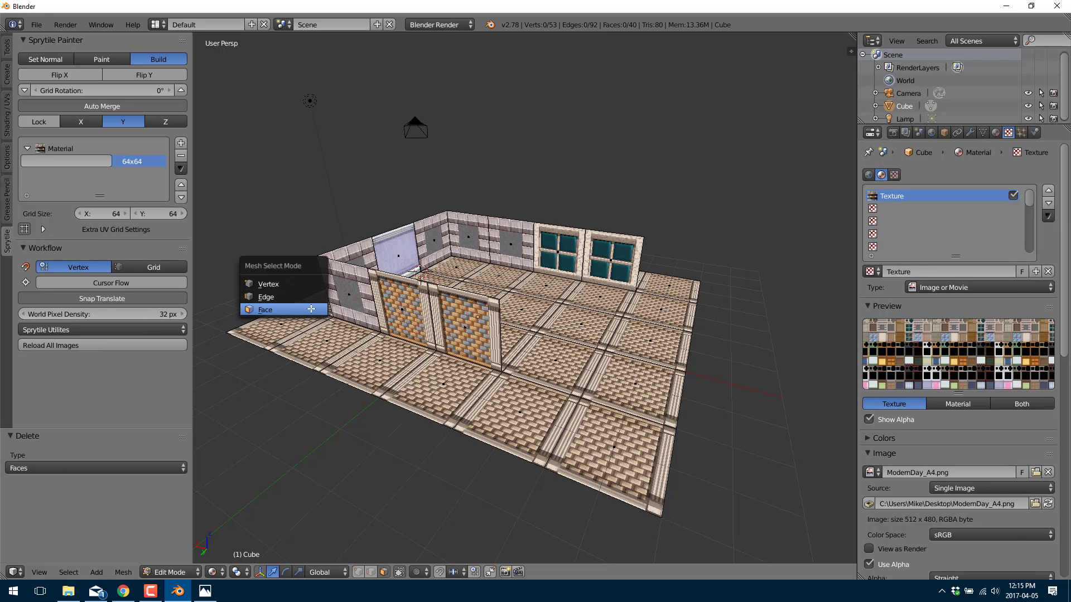
left_click(294, 301)
right_click(452, 294)
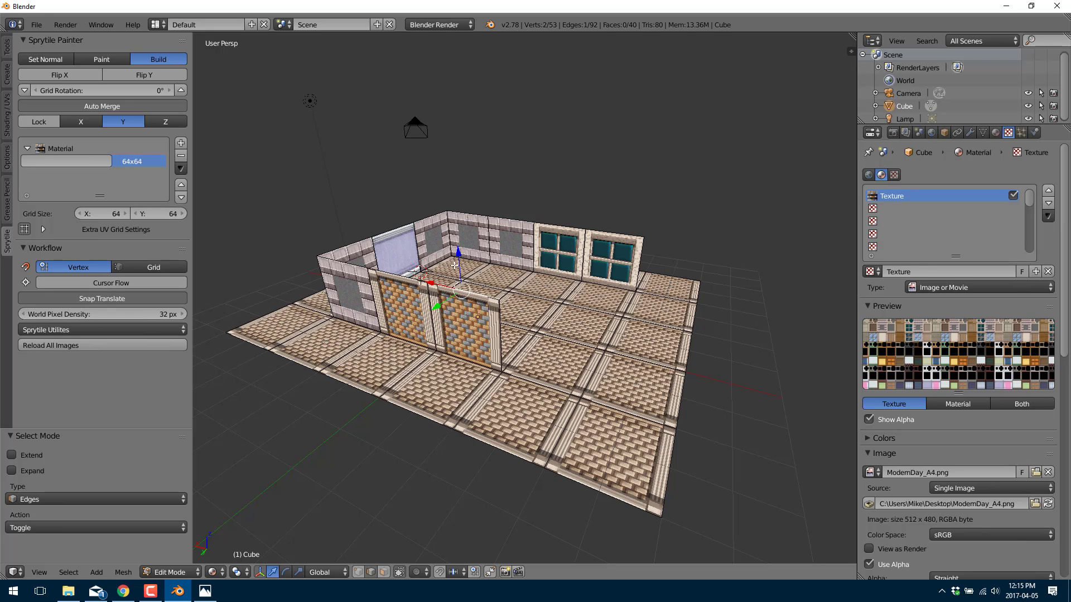
left_click_drag(457, 255, 443, 198)
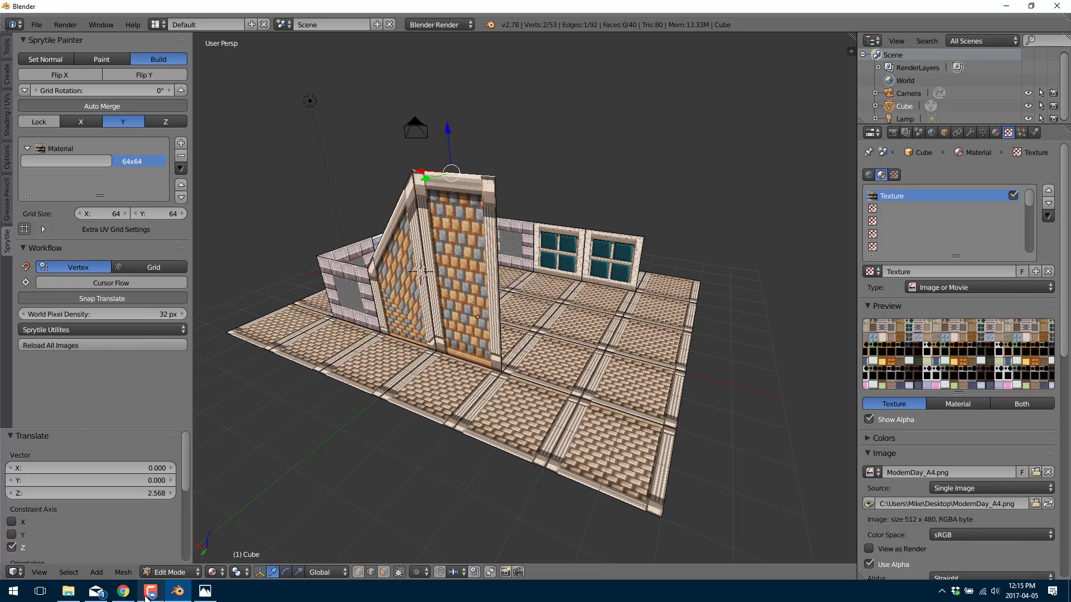
left_click(123, 591)
scroll(465, 376, "down", 6)
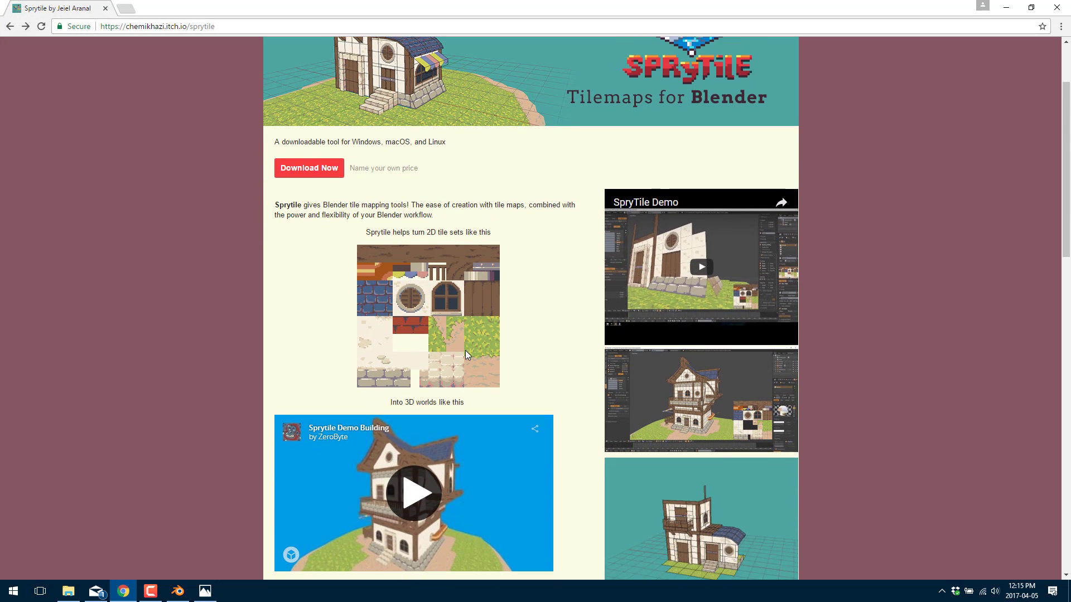
scroll(467, 357, "down", 1)
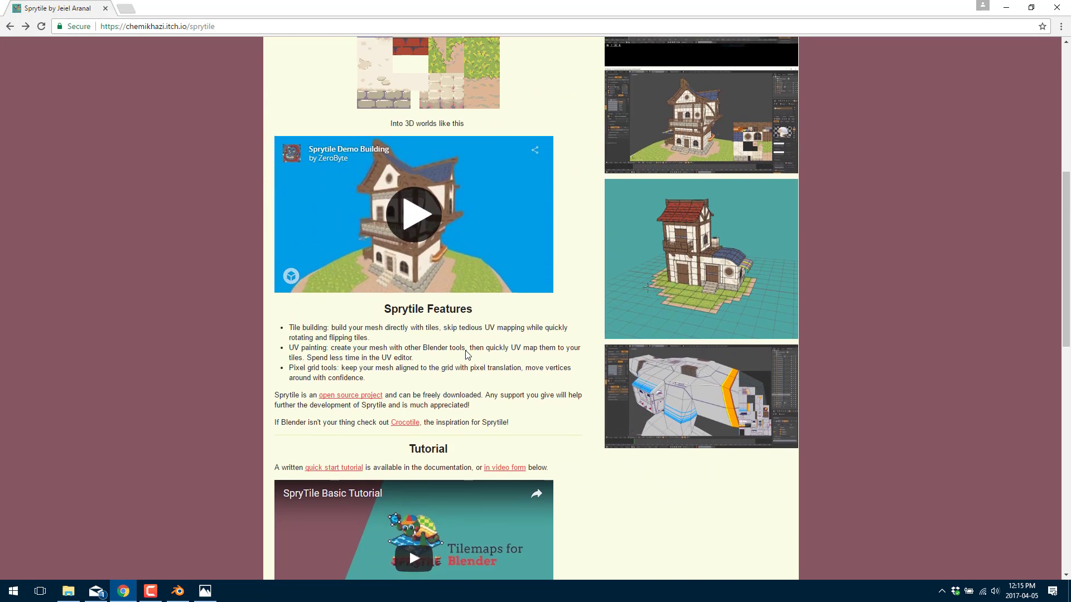
left_click(332, 468)
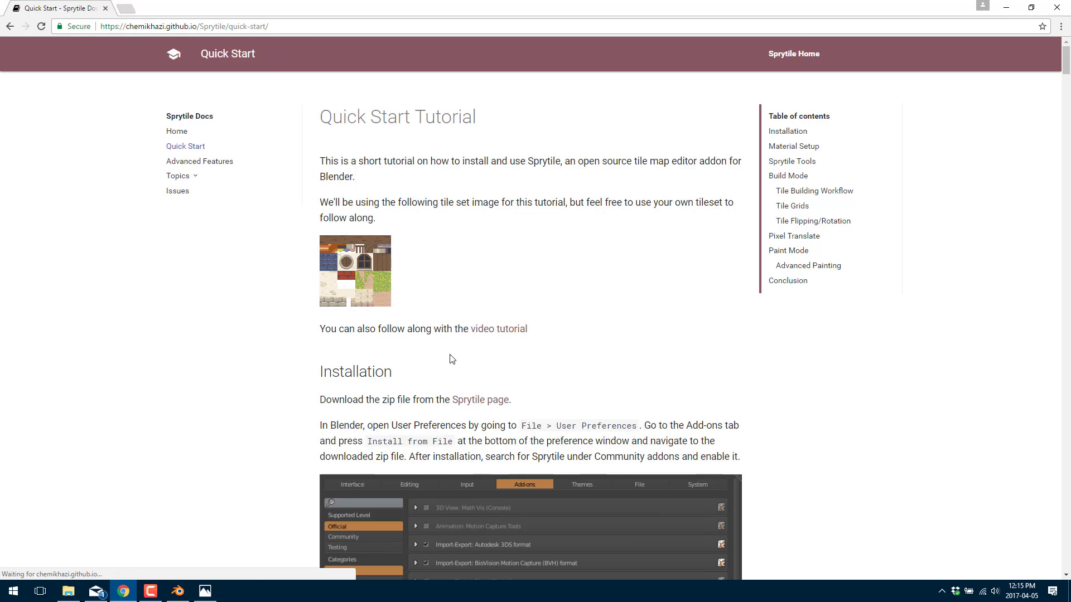
scroll(450, 352, "down", 20)
scroll(451, 353, "down", 20)
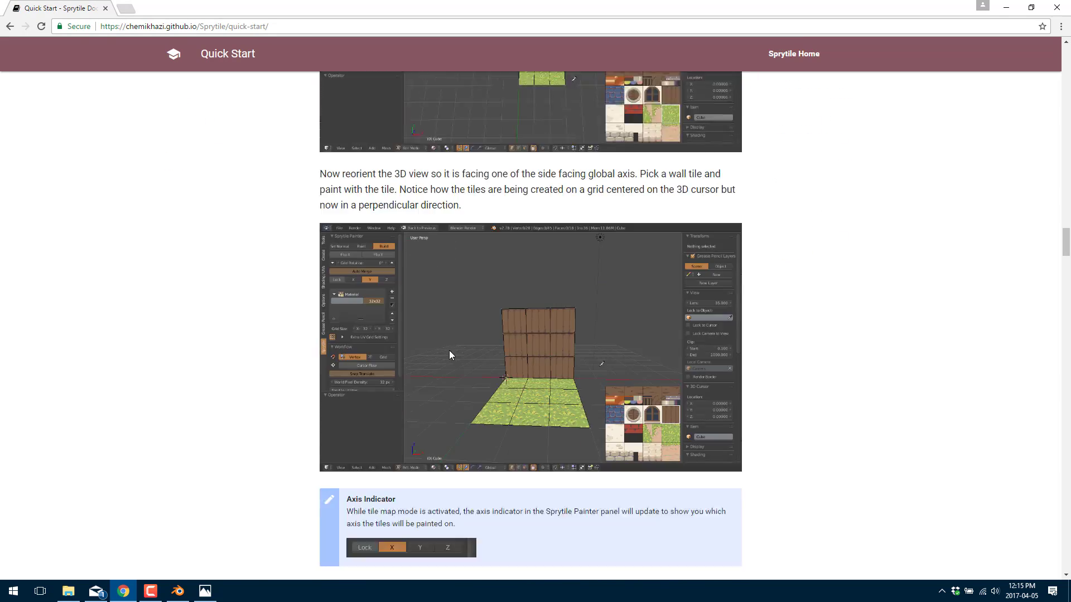
scroll(449, 350, "down", 20)
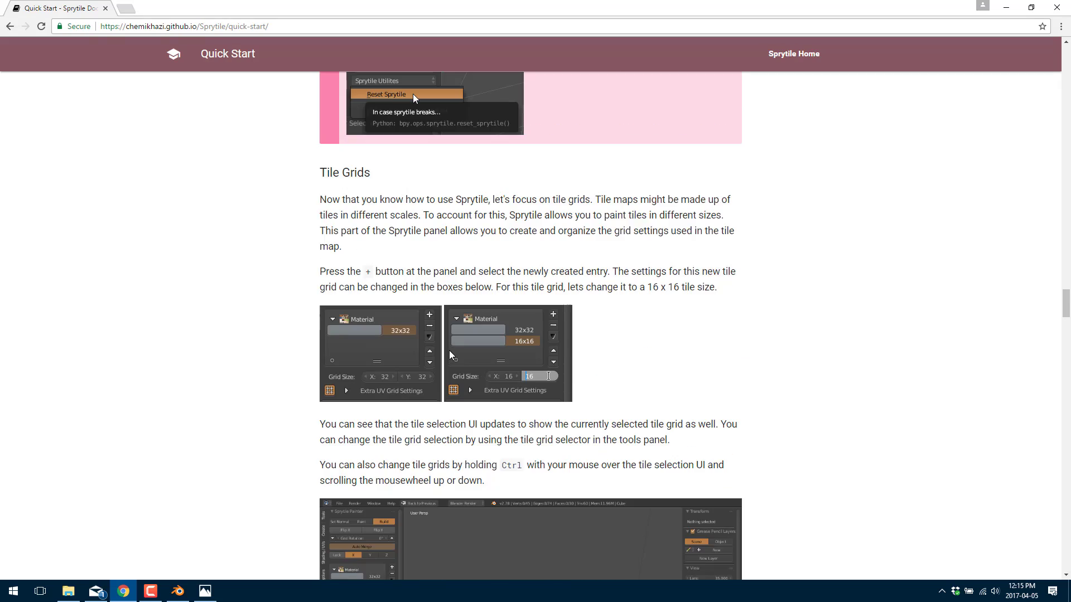
scroll(449, 350, "down", 20)
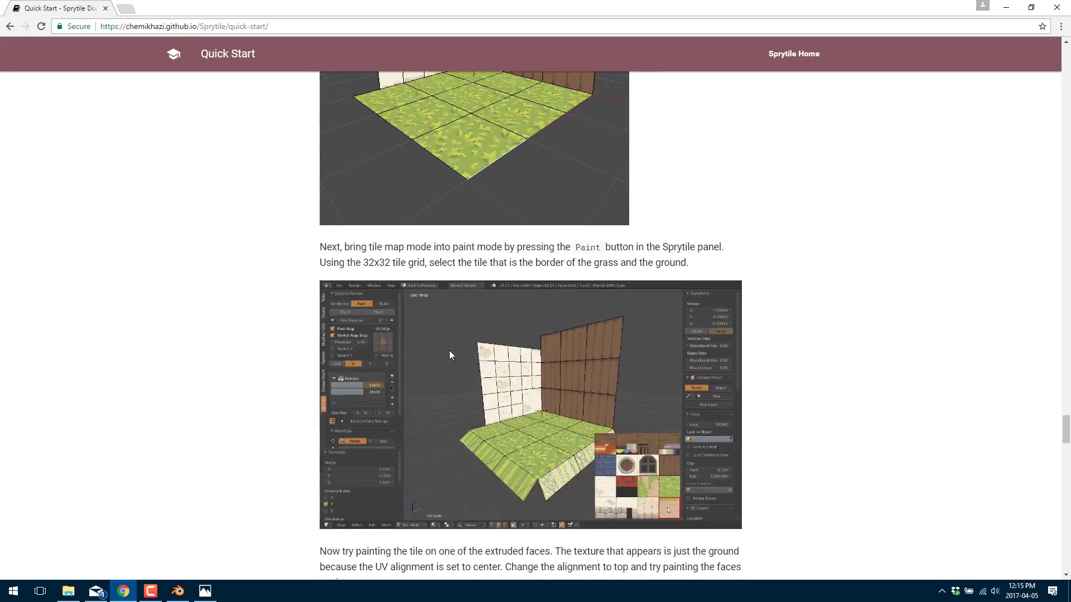
scroll(449, 351, "down", 15)
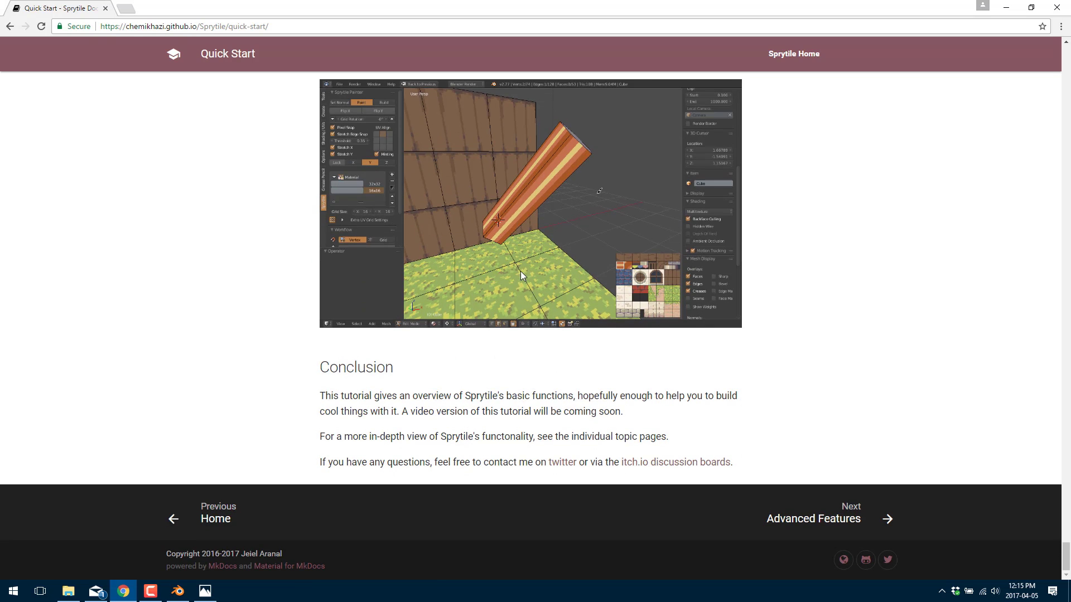
scroll(450, 350, "up", 12)
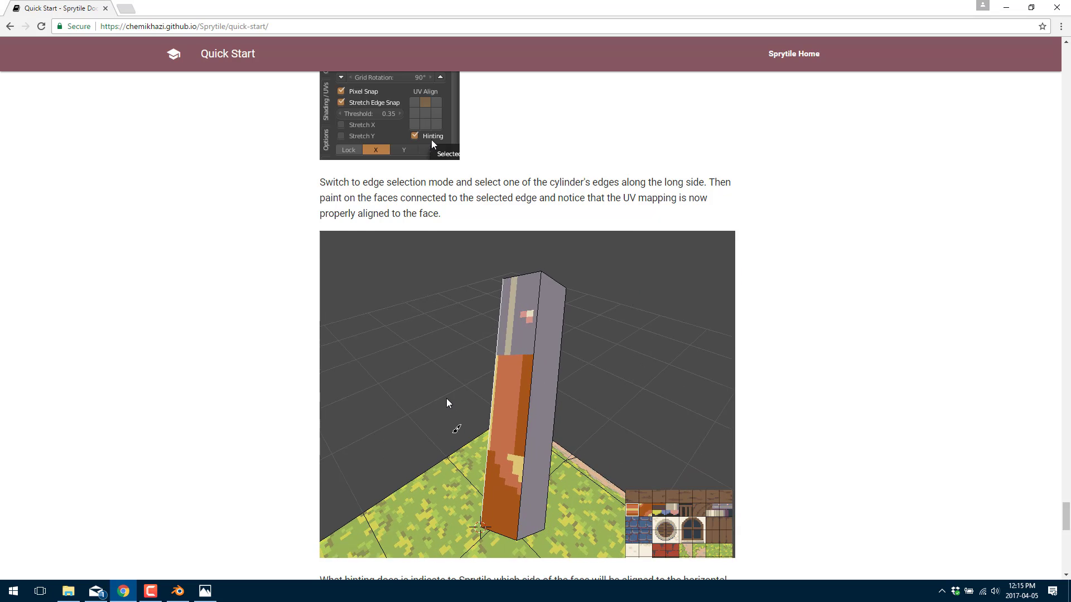
scroll(482, 415, "down", 7)
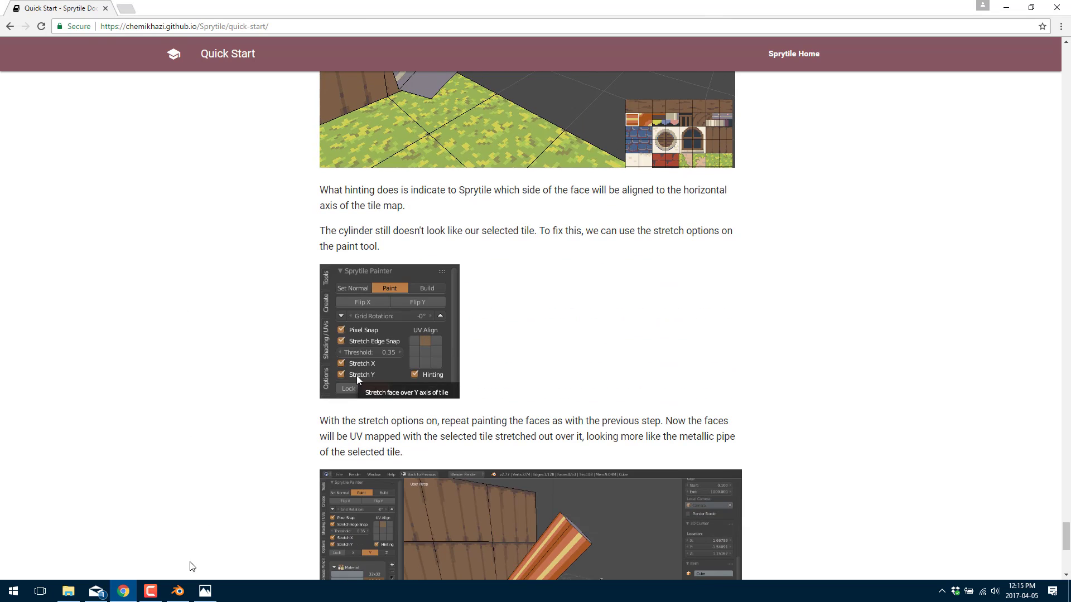
left_click(178, 590)
middle_click_drag(423, 374, 397, 329)
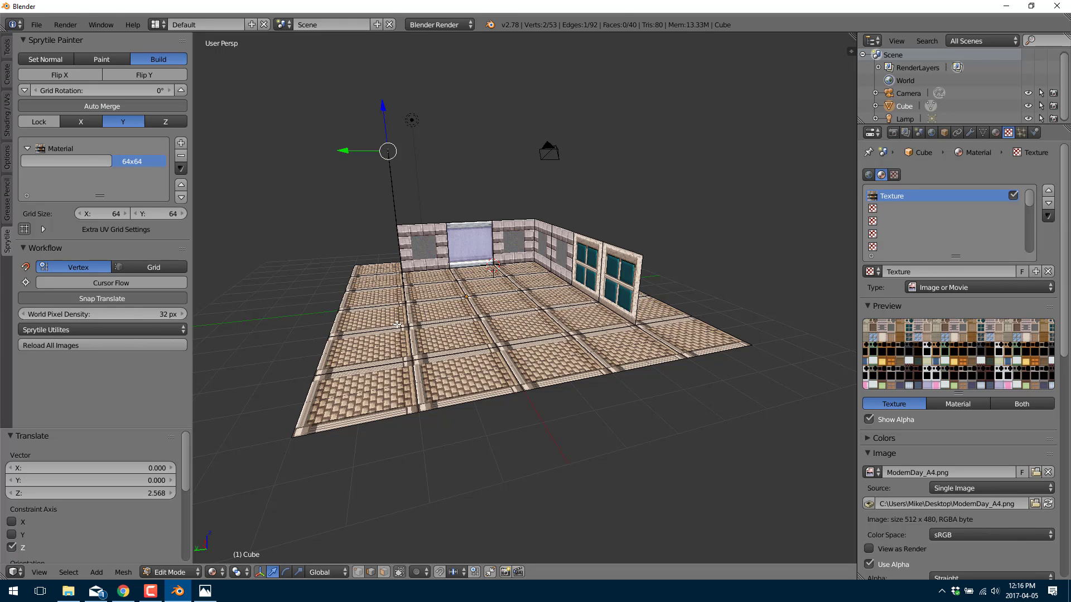
Expand the Sprytile utilities and switch to the scene camera view of the tiled room
left_click(164, 328)
key("KP_0")
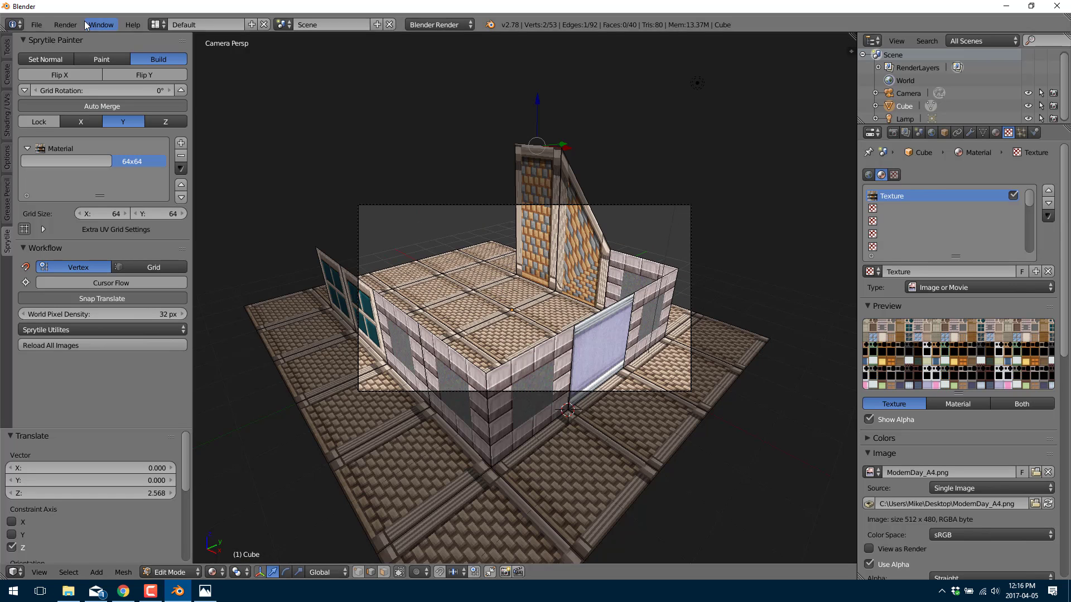
Render Image from the Render menu to produce the camera shot of the room
left_click(65, 25)
left_click(84, 38)
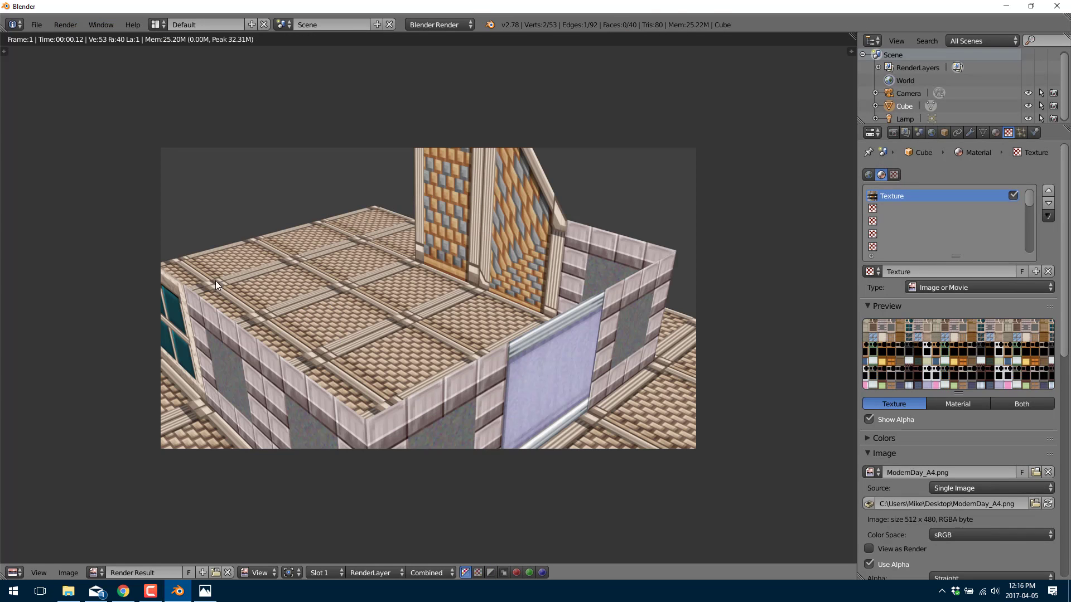